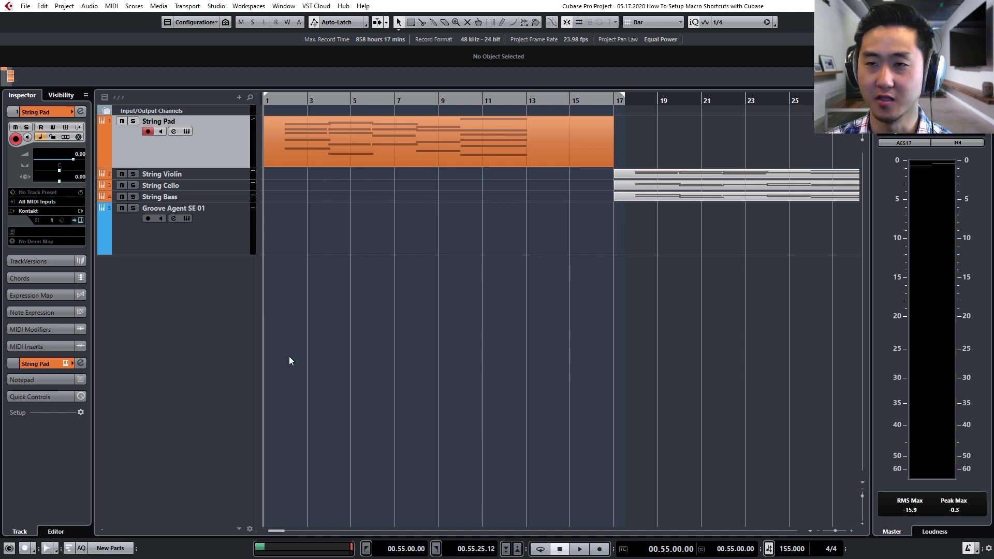
Bring up the MIDI menu with Alt+M.
{"action": "key", "text": "alt+m"}
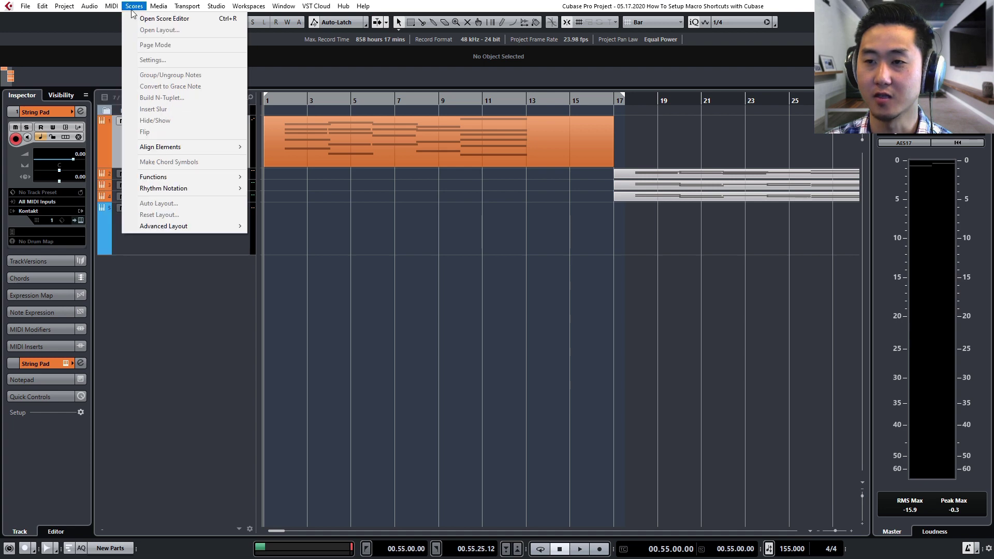
{"action": "mouse_move", "coordinate": [122, 15]}
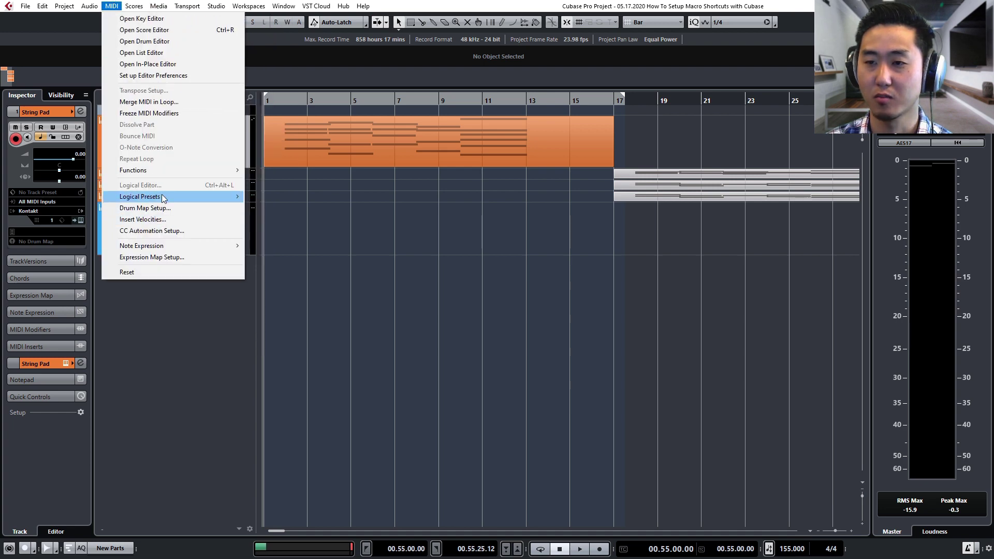
{"action": "mouse_move", "coordinate": [162, 198]}
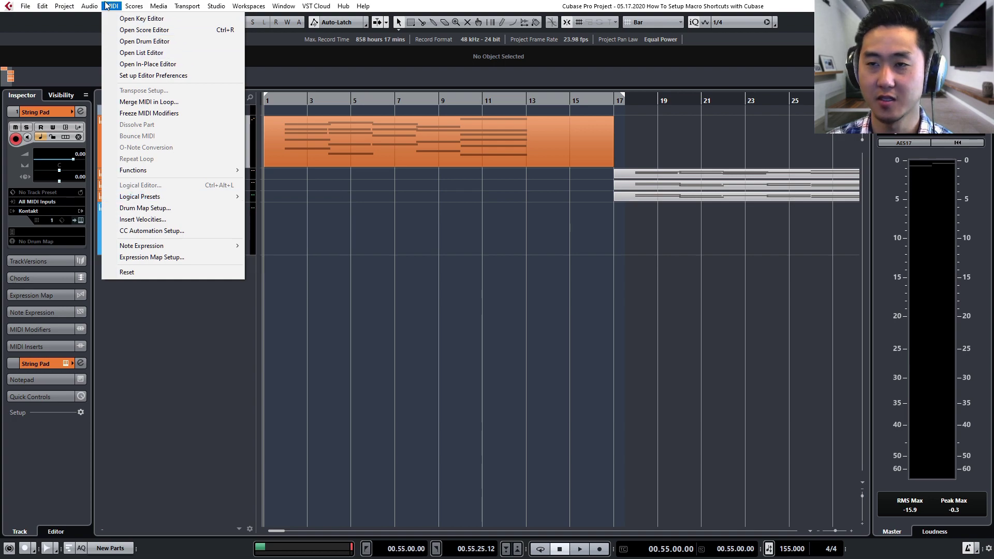
{"action": "mouse_move", "coordinate": [197, 197]}
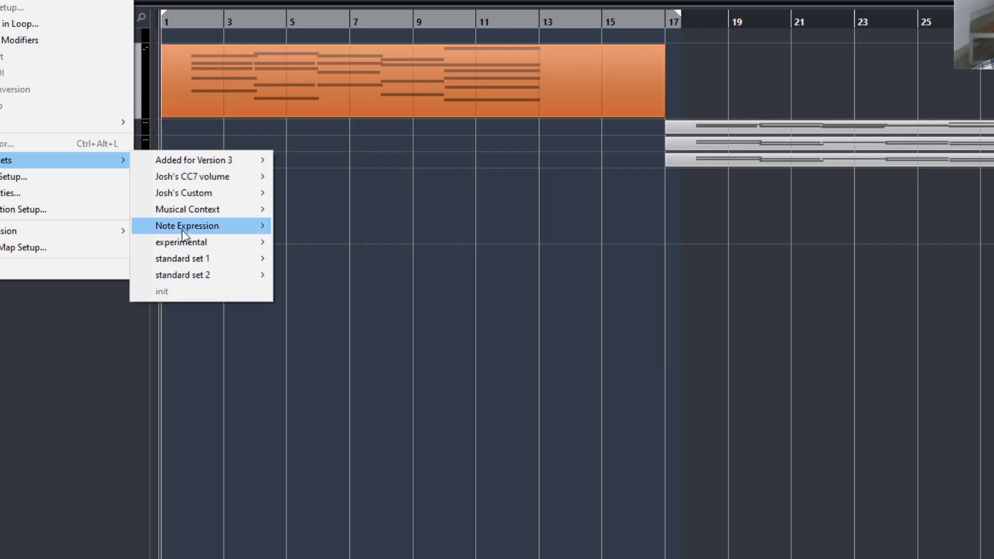
{"action": "mouse_move", "coordinate": [195, 176]}
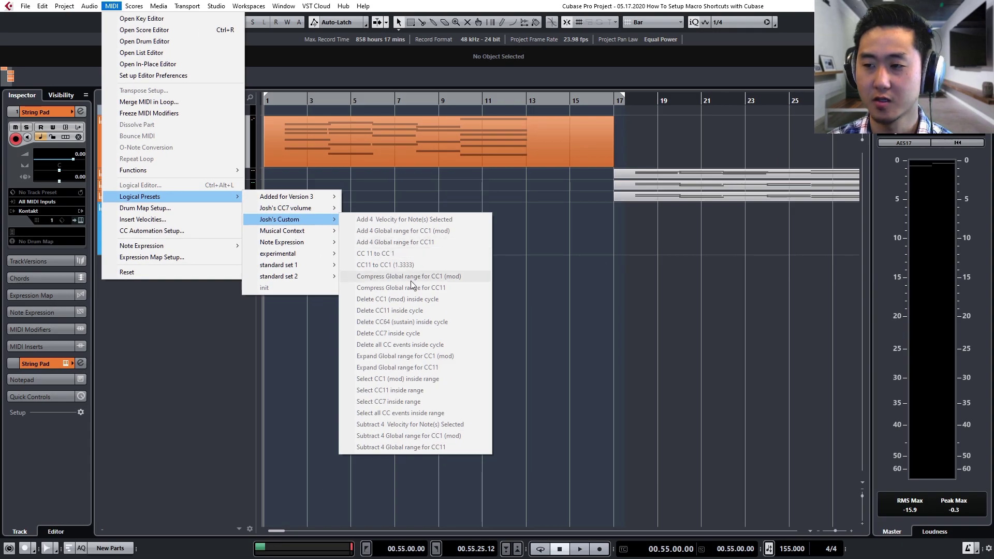
{"action": "left_click", "coordinate": [592, 285]}
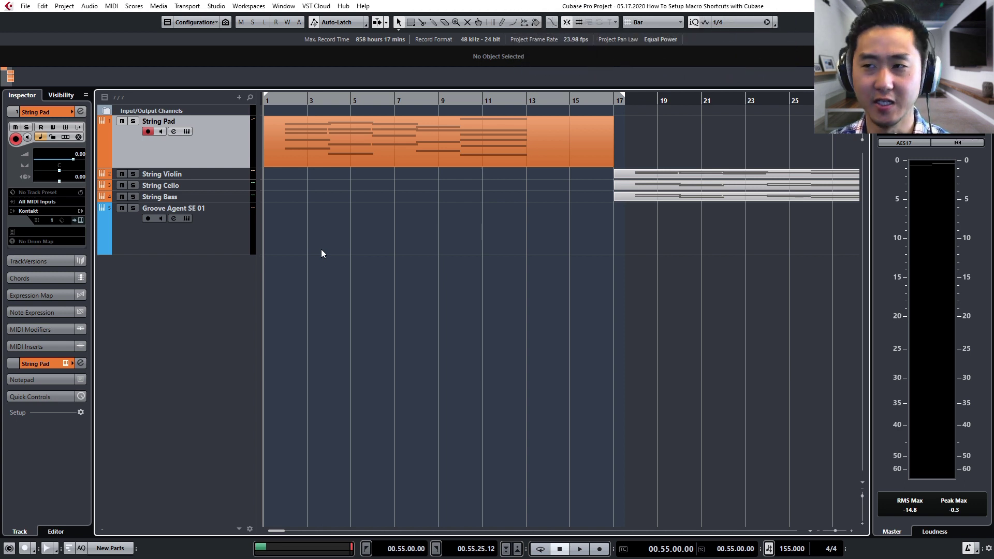
Record about 13 bars on the String Pad track and open the new part in the Key Editor.
{"action": "key", "text": "KP_Multiply"}
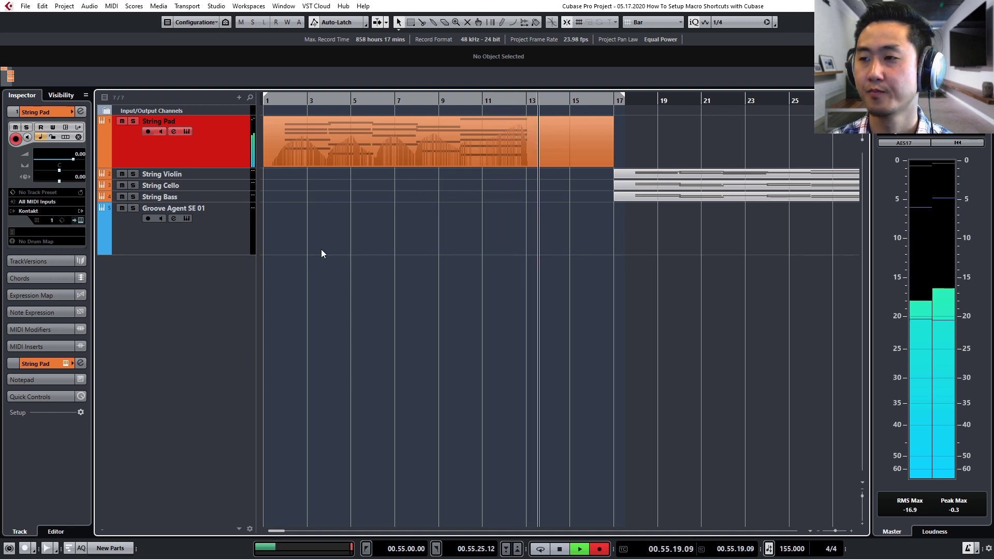
{"action": "key", "text": "space"}
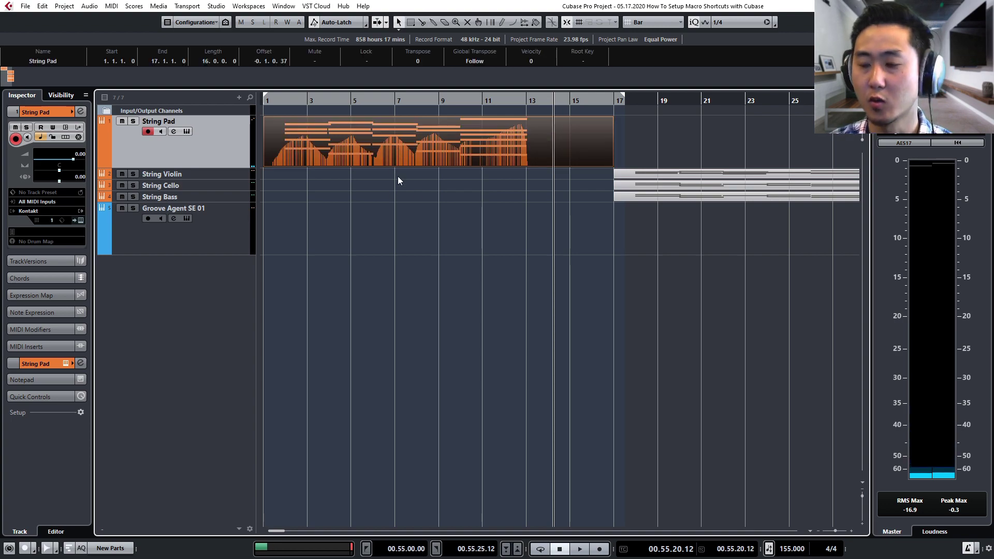
{"action": "key", "text": "Return"}
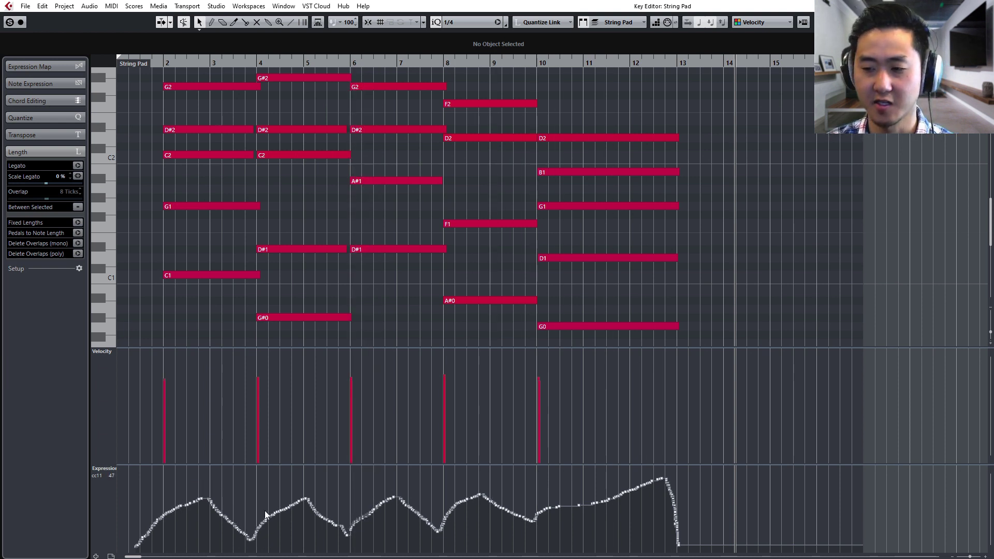
Select and raise the CC11 Expression curve, then select and clear points between bars 6 and 8.
{"action": "left_click_drag", "start_coordinate": [733, 472], "coordinate": [232, 552]}
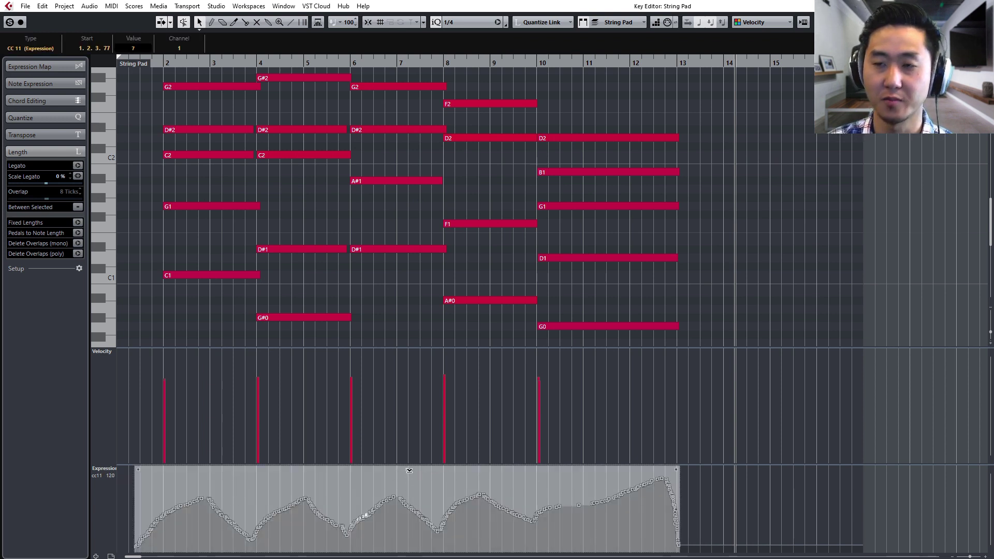
{"action": "left_click_drag", "start_coordinate": [409, 471], "coordinate": [412, 469]}
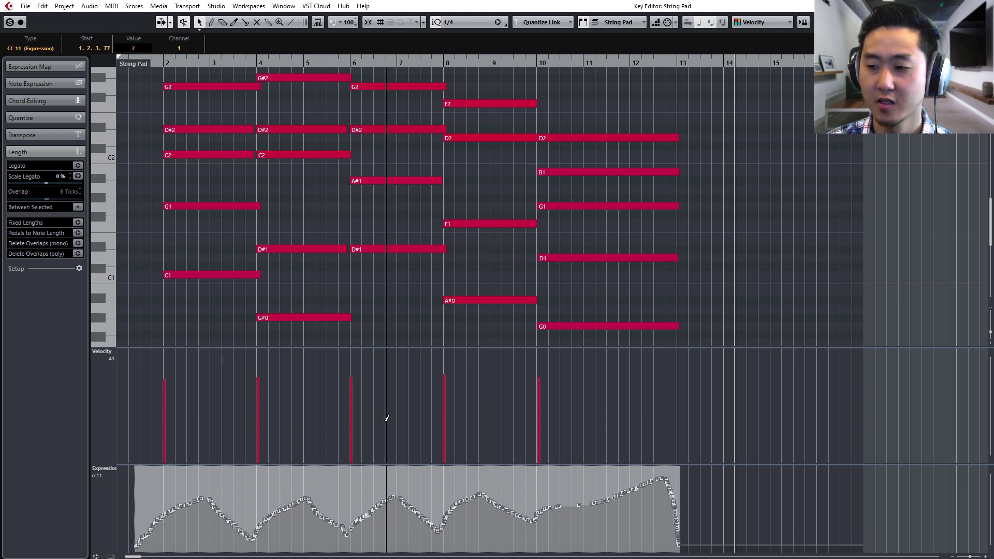
{"action": "left_click", "coordinate": [459, 509]}
{"action": "left_click_drag", "start_coordinate": [346, 483], "coordinate": [439, 541]}
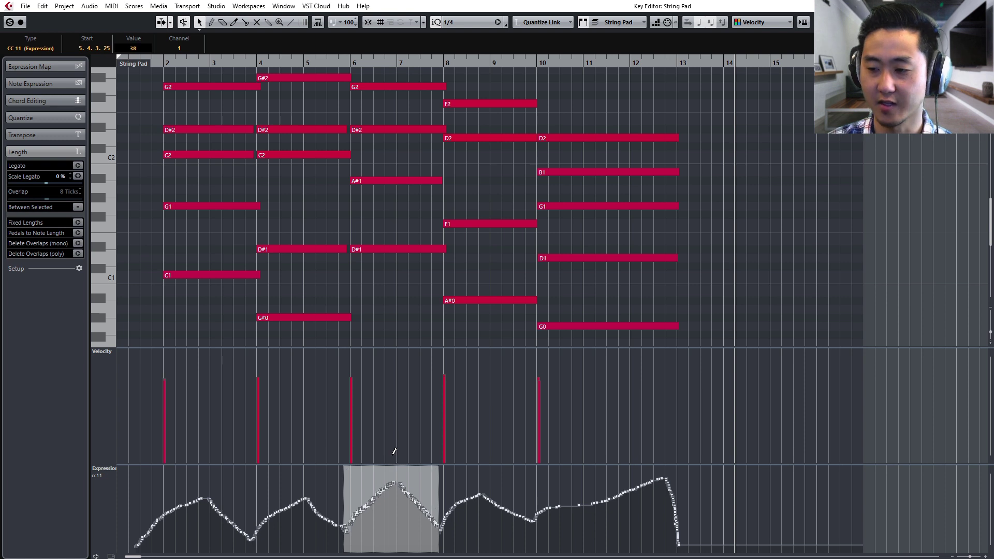
{"action": "left_click", "coordinate": [433, 303]}
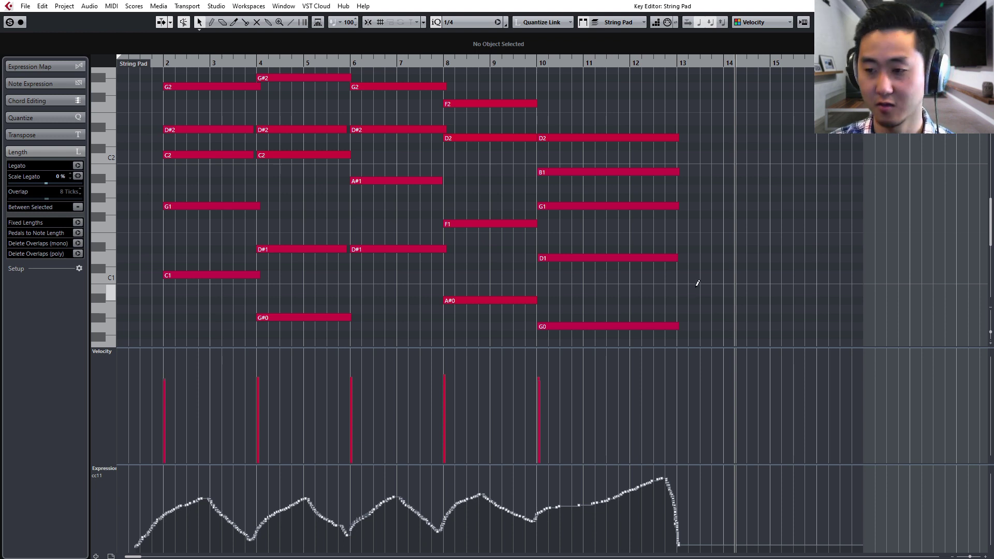
Undo and redo the Expression curve change, then close the Key Editor.
{"action": "key", "text": "alt"}
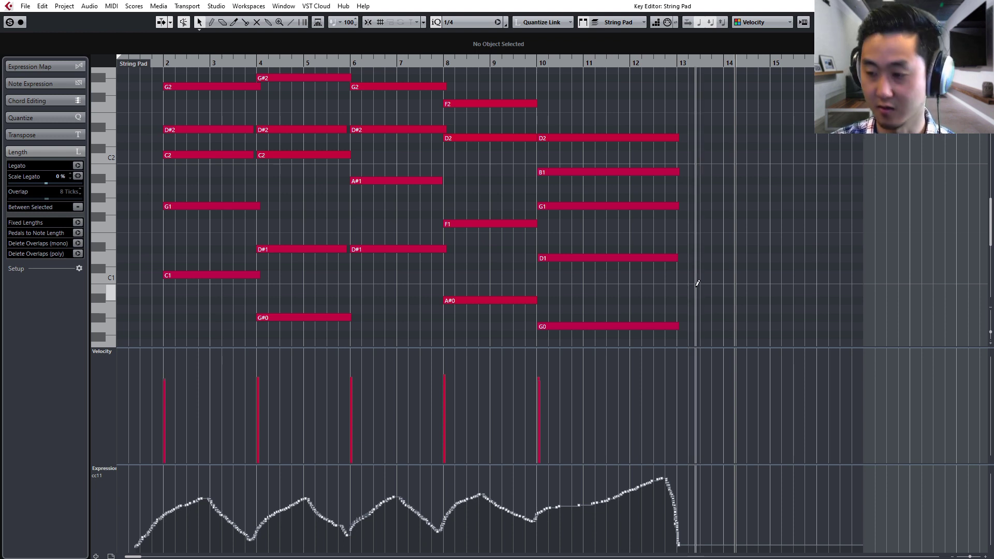
{"action": "key", "text": "ctrl+z"}
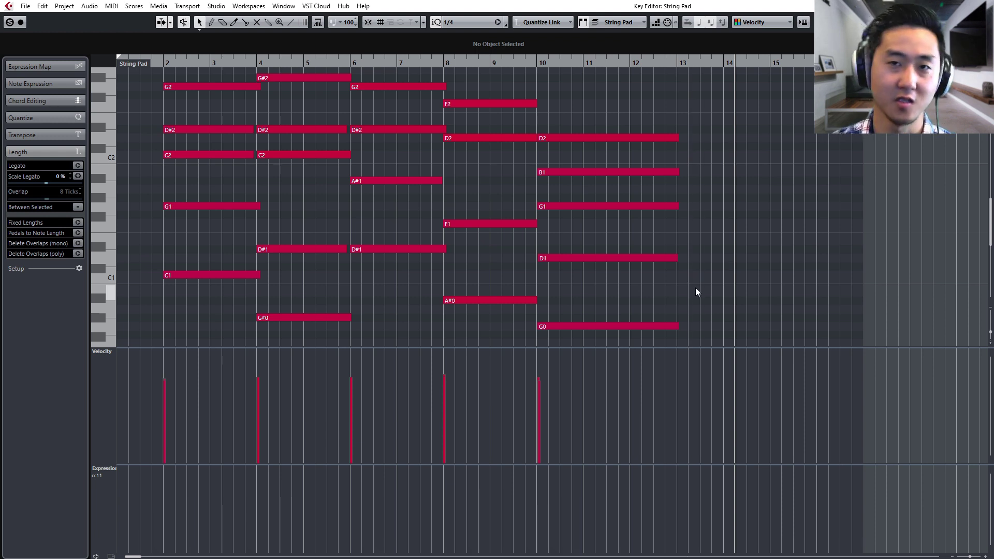
{"action": "key", "text": "ctrl+shift+z"}
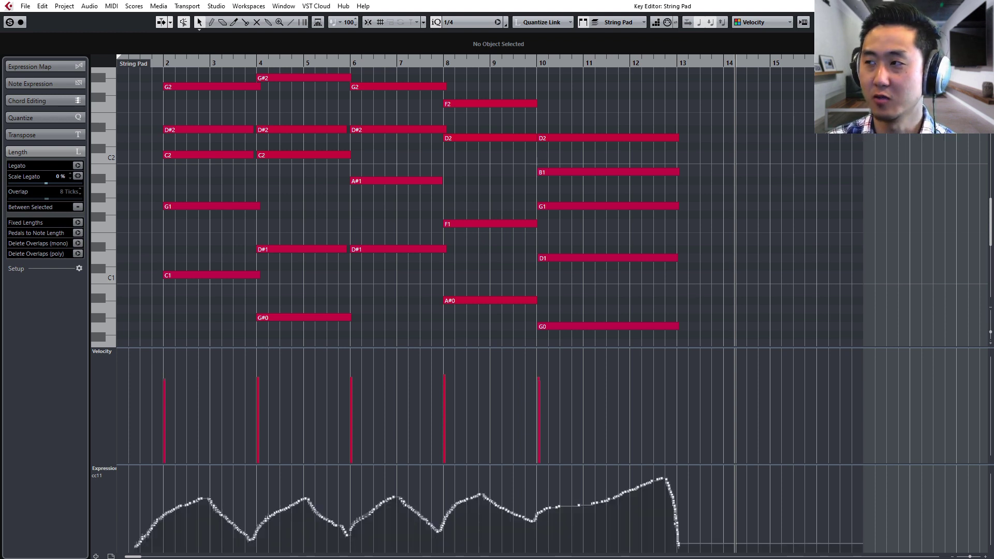
{"action": "key", "text": "ctrl+e"}
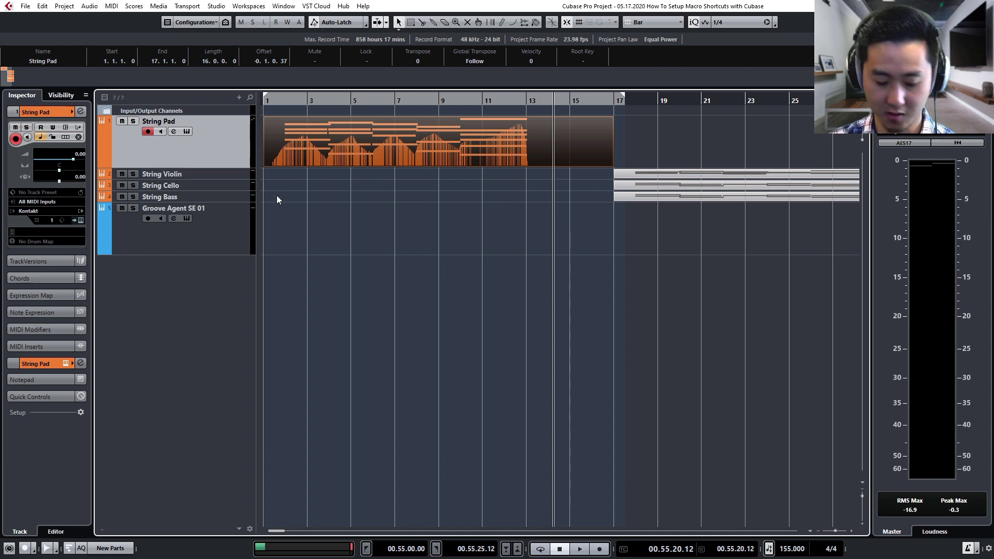
Paste the String Pad part onto String Violin, Cello and Bass, and enlarge those tracks.
{"action": "key", "text": "Home"}
{"action": "left_click", "coordinate": [222, 174]}
{"action": "key", "text": "ctrl+v"}
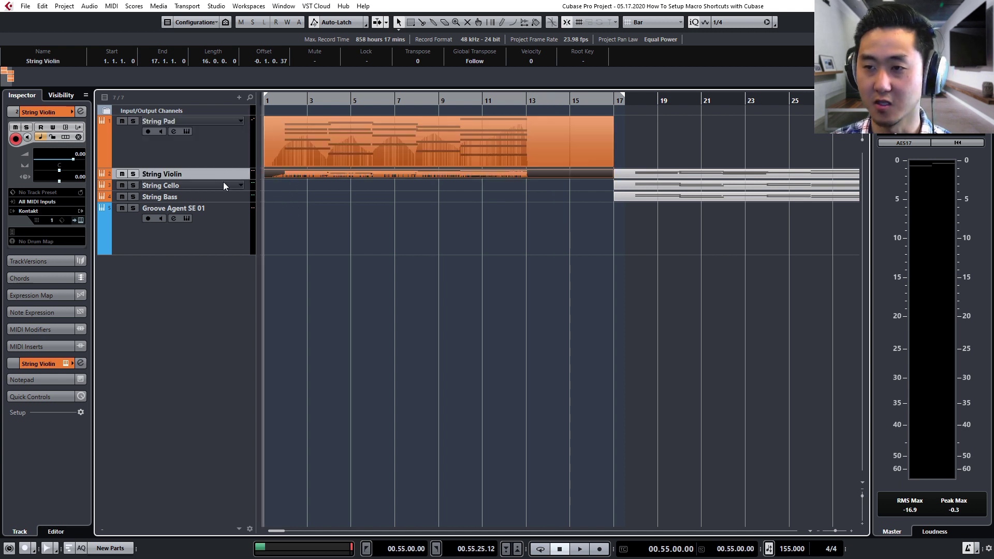
{"action": "left_click", "coordinate": [223, 185]}
{"action": "key", "text": "ctrl+v"}
{"action": "left_click", "coordinate": [223, 196]}
{"action": "key", "text": "ctrl+v"}
{"action": "left_click", "coordinate": [224, 178], "text": "shift"}
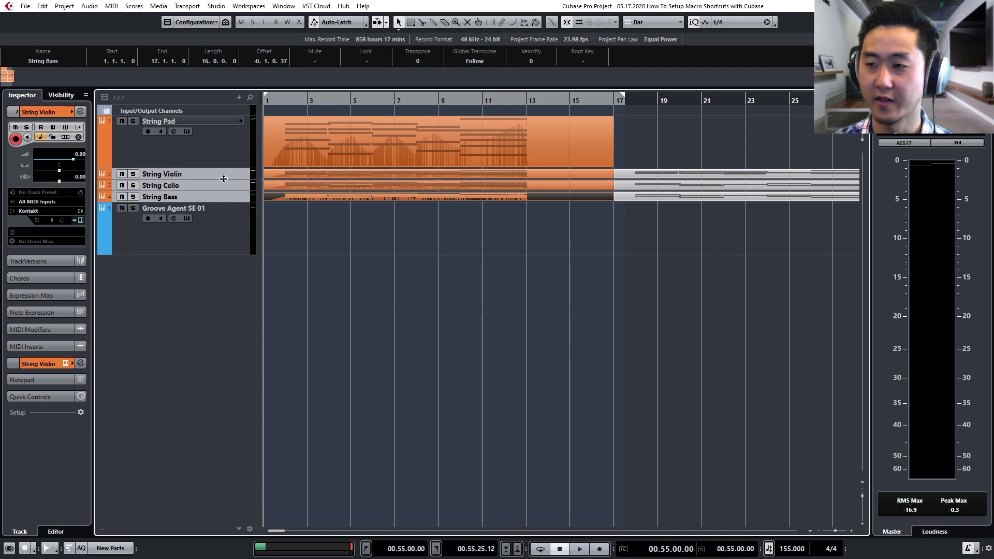
{"action": "key", "text": "ctrl+Down"}
{"action": "key", "text": "ctrl+Down"}
Select all four string parts, then undo the pasted copies on the other tracks.
{"action": "left_click", "coordinate": [216, 142], "text": "shift"}
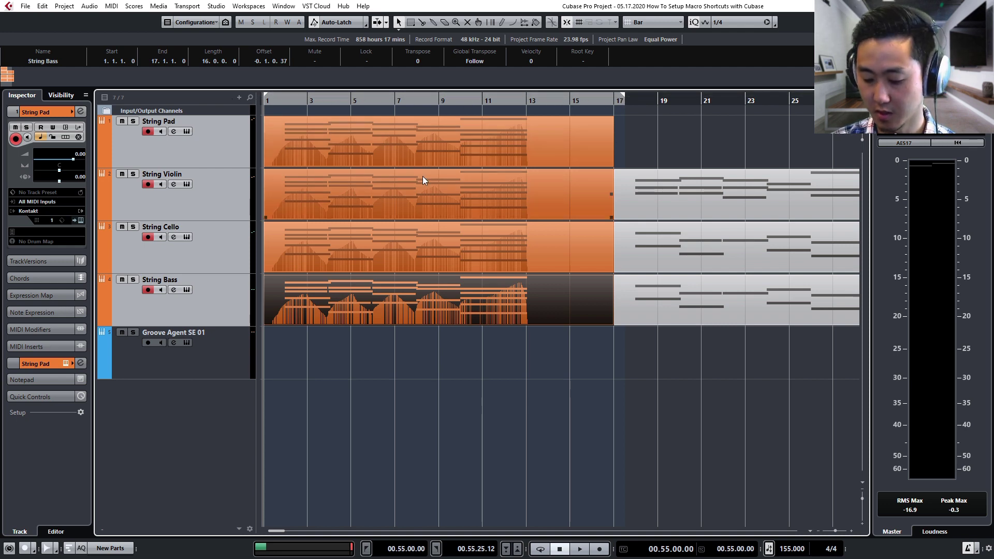
{"action": "left_click", "coordinate": [260, 244]}
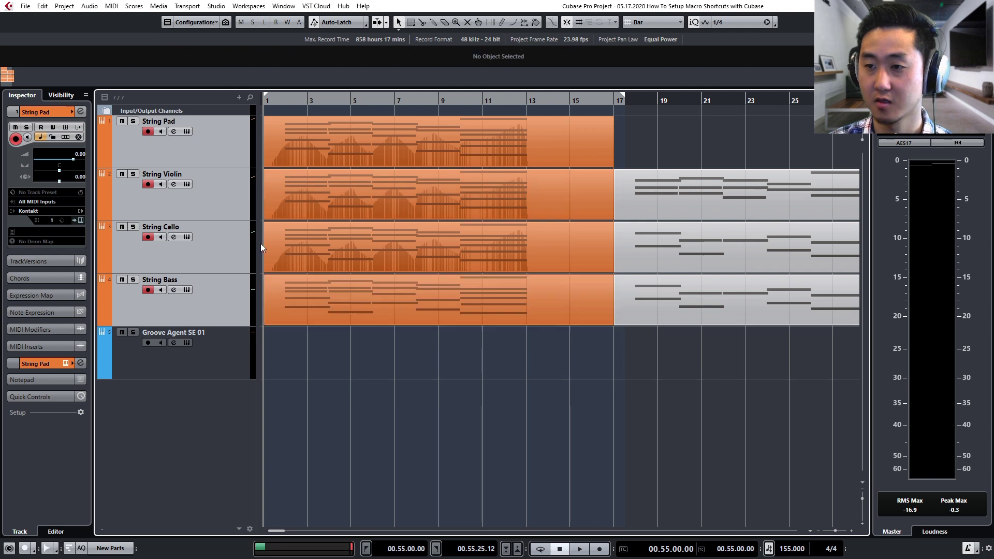
{"action": "key", "text": "ctrl+a"}
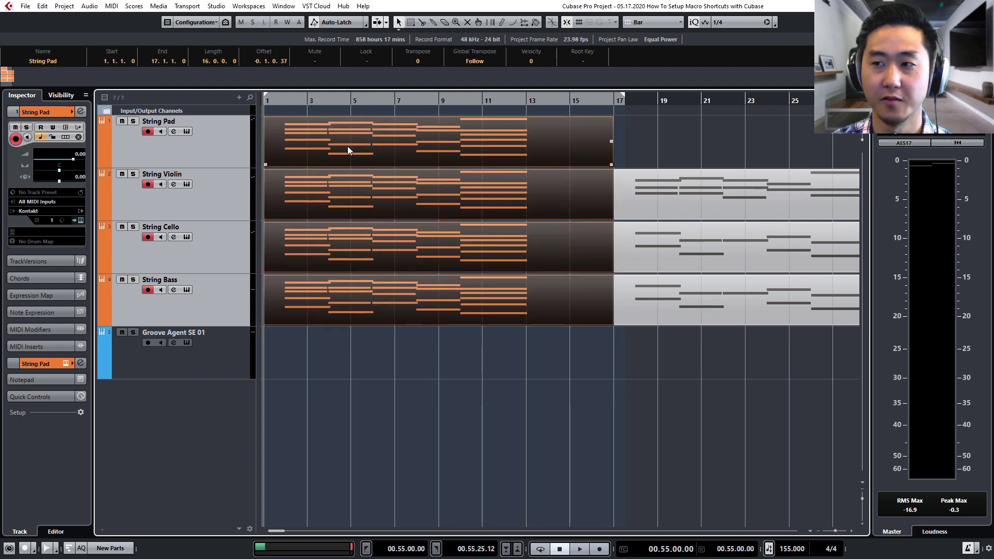
{"action": "key", "text": "ctrl+shift+m"}
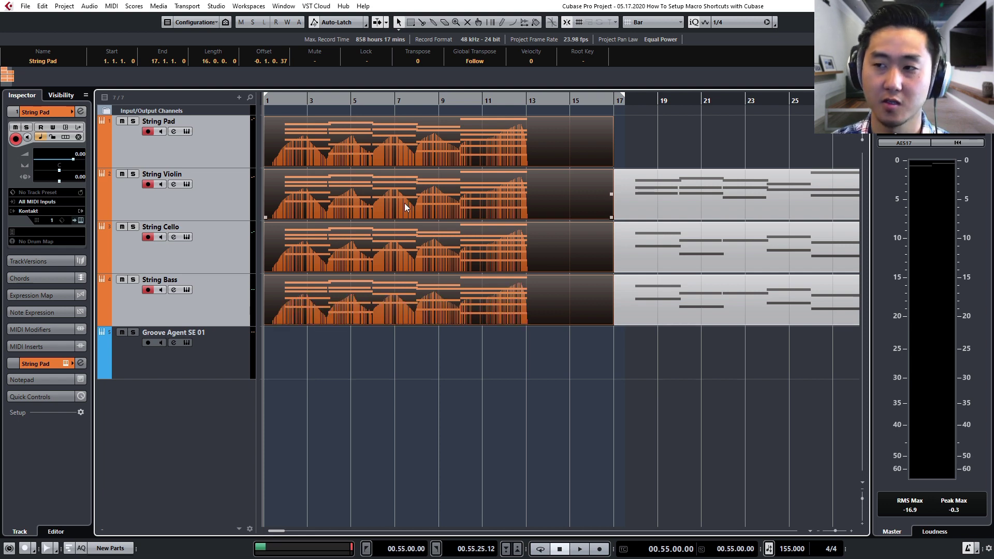
{"action": "left_click", "coordinate": [400, 143]}
{"action": "key", "text": "ctrl+z"}
{"action": "key", "text": "ctrl+z"}
{"action": "key", "text": "ctrl+z"}
{"action": "key", "text": "ctrl+z"}
{"action": "key", "text": "ctrl+z"}
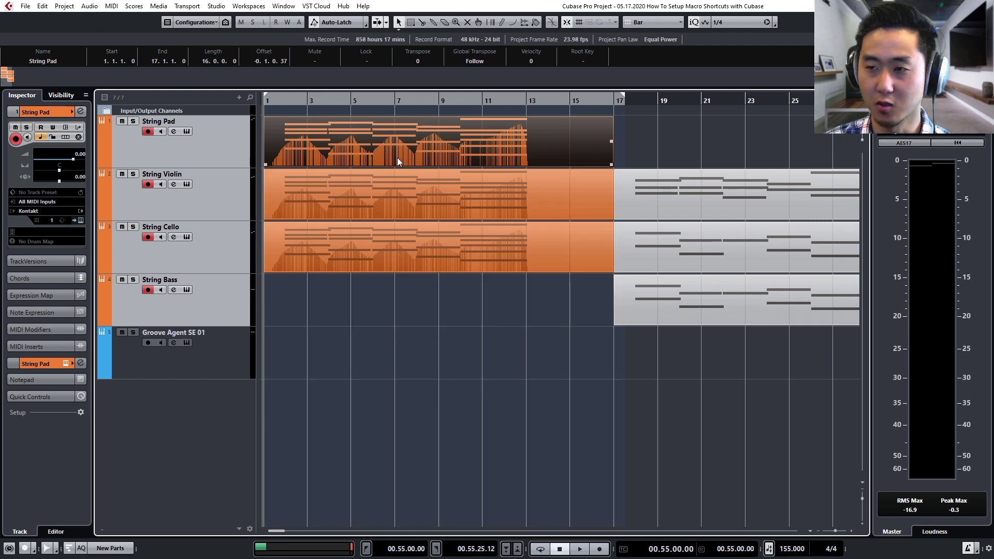
Open the String Pad part in the Key Editor.
{"action": "left_click", "coordinate": [397, 157]}
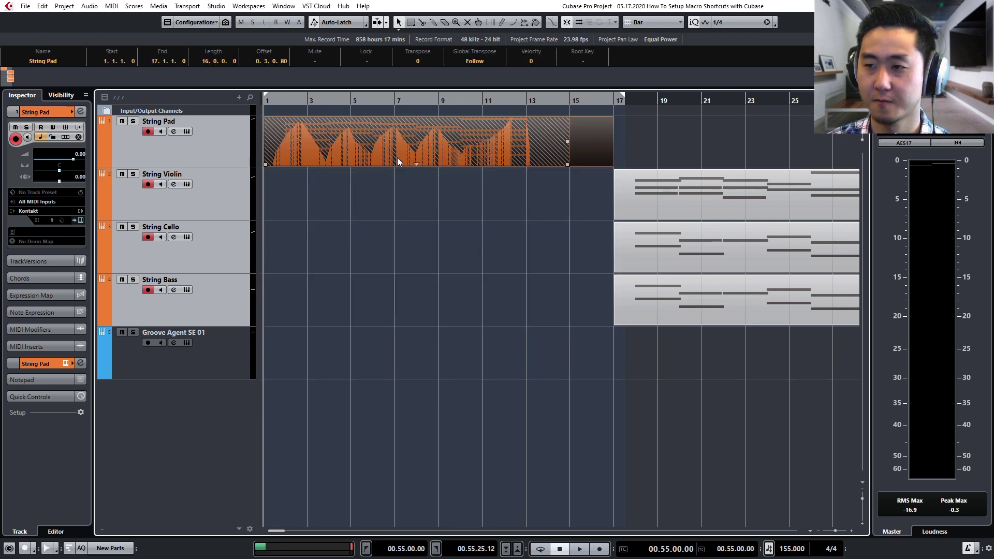
{"action": "key", "text": "ctrl+shift+a"}
{"action": "left_click", "coordinate": [345, 142]}
{"action": "double_click", "coordinate": [345, 141]}
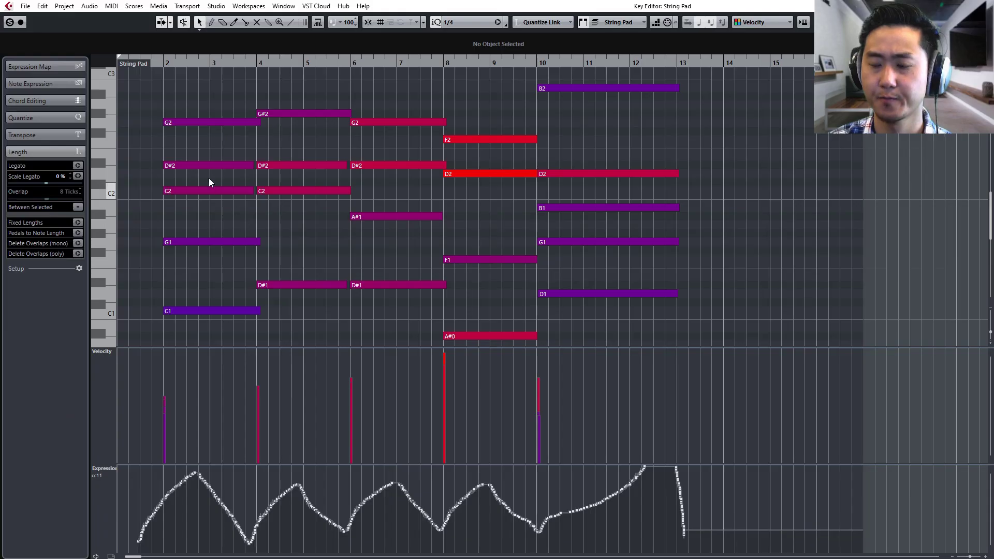
Compress the whole CC11 curve's range, undo the flattening, and open the Logical Editor.
{"action": "left_click_drag", "start_coordinate": [993, 540], "coordinate": [26, 419]}
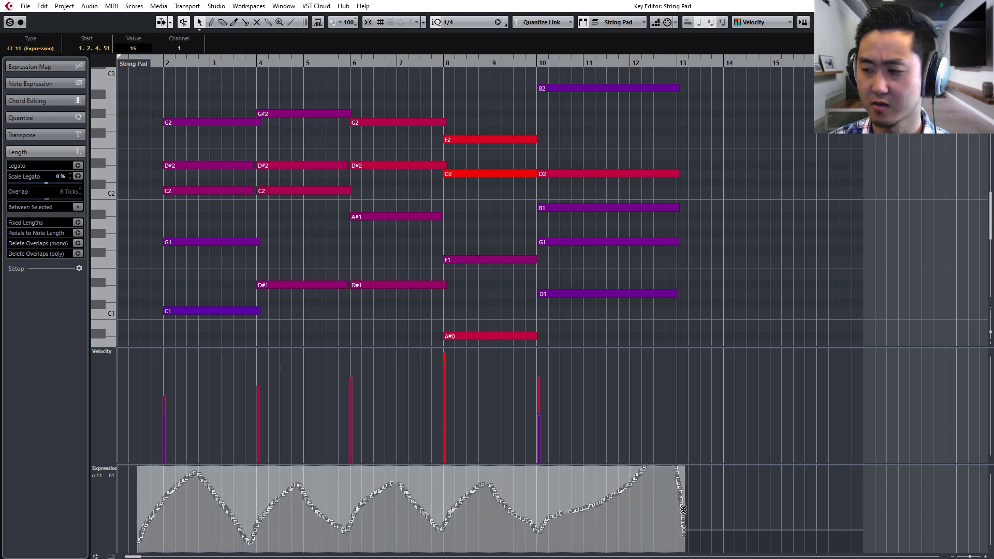
{"action": "mouse_move", "coordinate": [683, 509]}
{"action": "left_mouse_down"}
{"action": "mouse_move", "coordinate": [683, 532]}
{"action": "mouse_move", "coordinate": [683, 500]}
{"action": "left_mouse_up"}
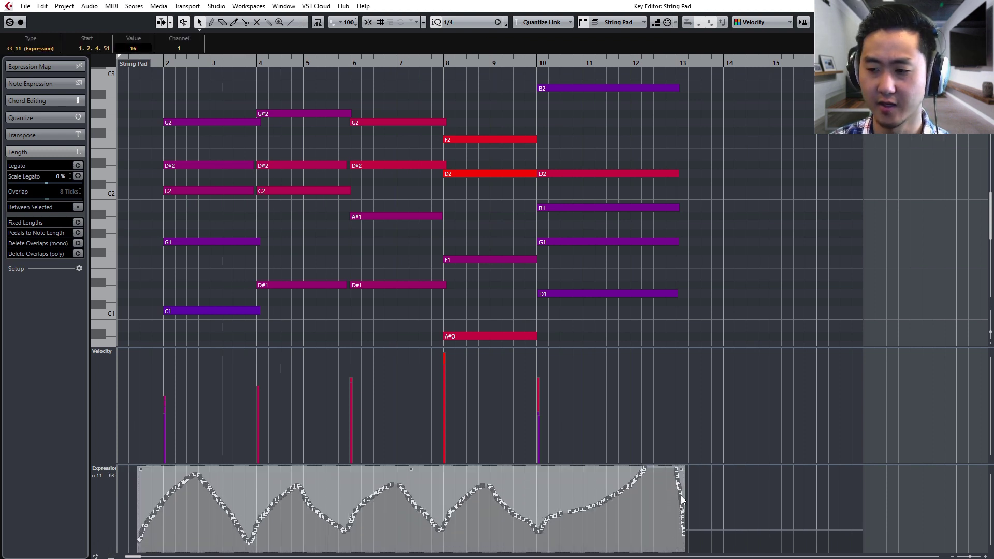
{"action": "left_click", "coordinate": [716, 341]}
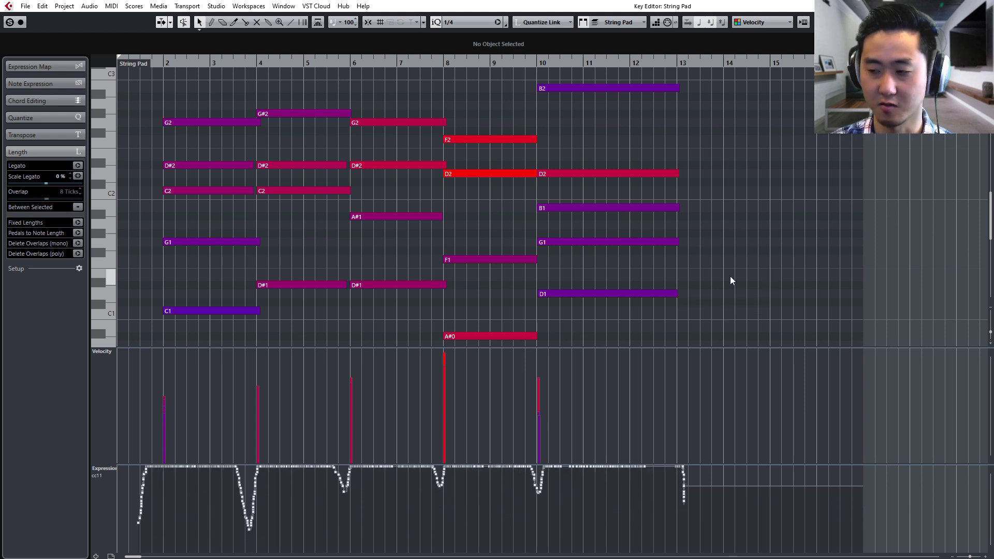
{"action": "key", "text": "ctrl+z"}
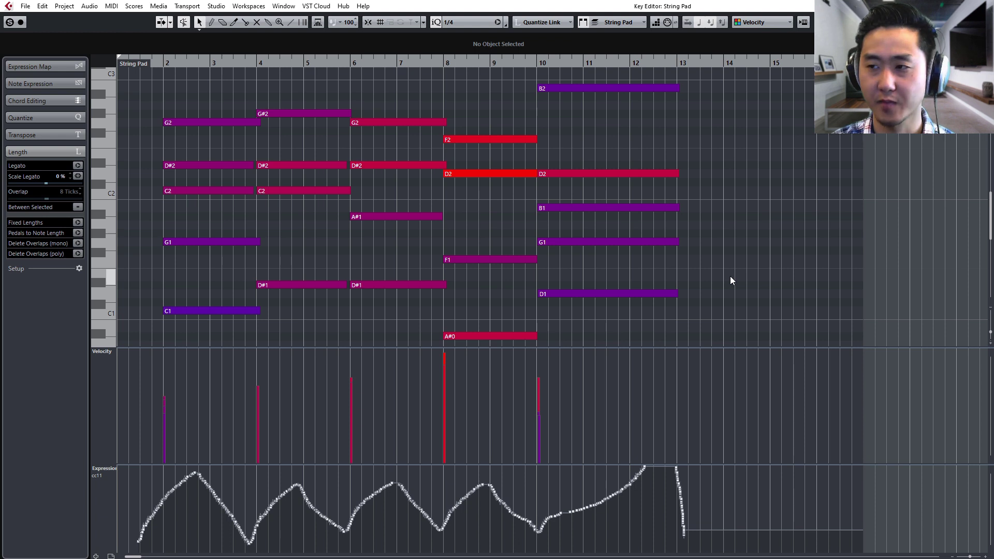
{"action": "key", "text": "alt+l"}
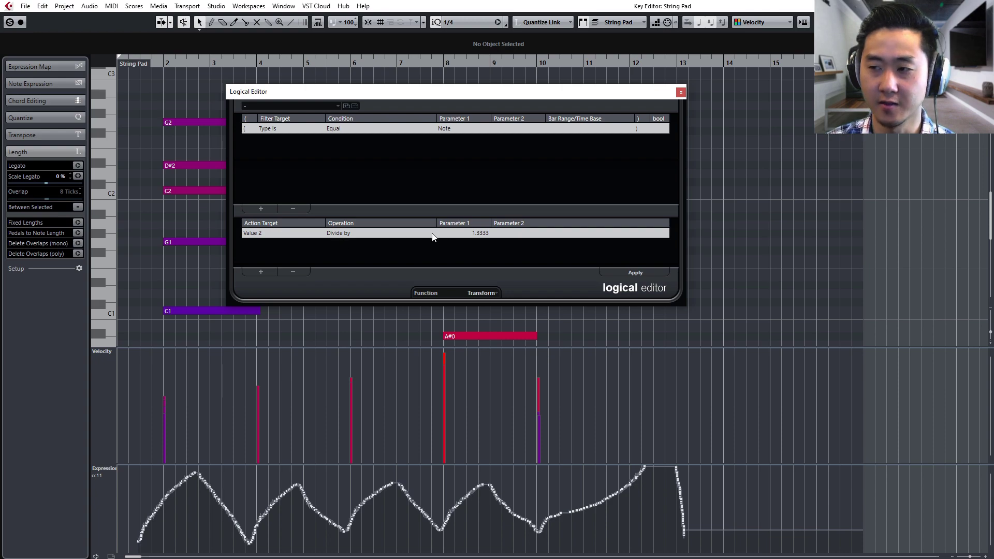
Load the Compress Global range for CC11 preset and change it to Multiply by 0.75.
{"action": "left_click", "coordinate": [310, 106]}
{"action": "mouse_move", "coordinate": [309, 126]}
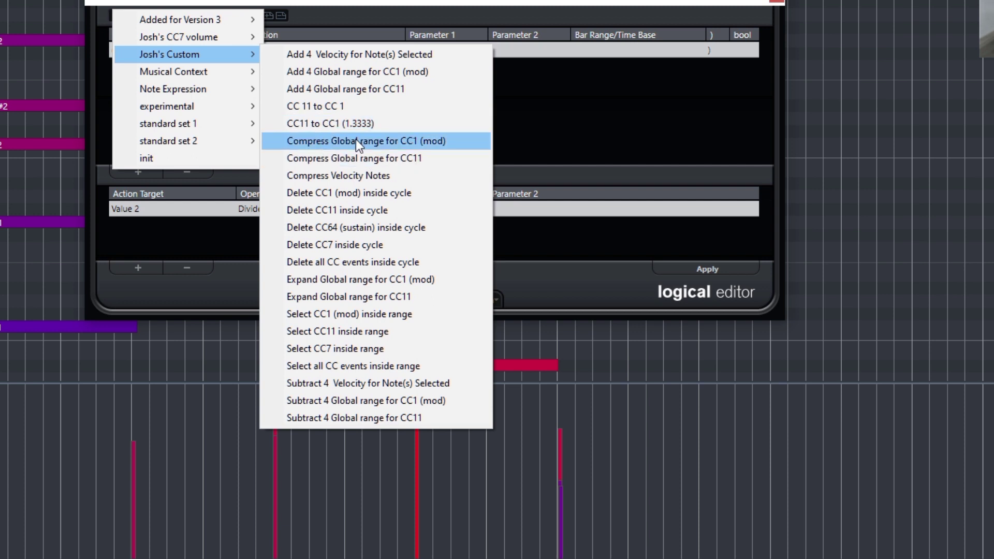
{"action": "left_click", "coordinate": [413, 161]}
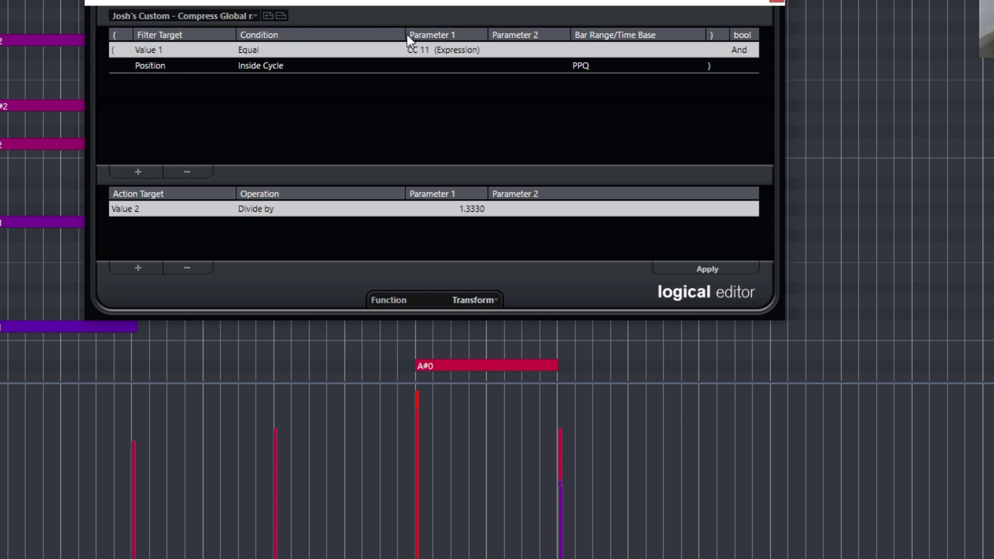
{"action": "left_click", "coordinate": [281, 67]}
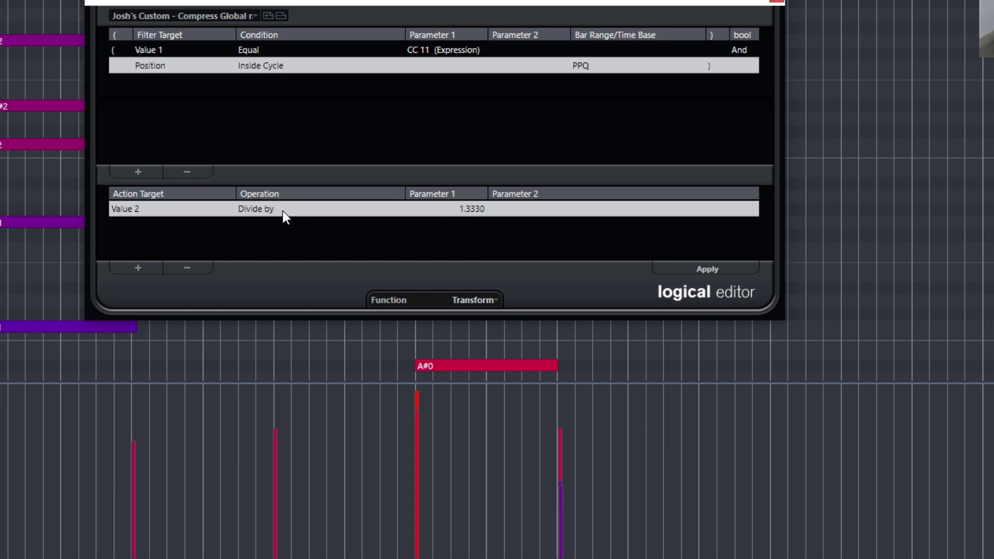
{"action": "left_click", "coordinate": [265, 214]}
{"action": "left_click", "coordinate": [288, 262]}
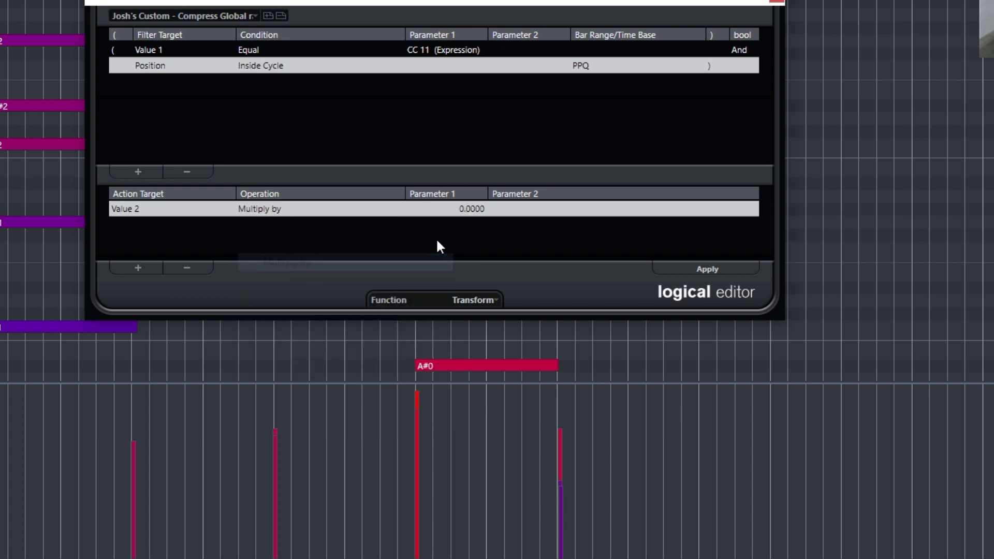
{"action": "left_click", "coordinate": [465, 209]}
{"action": "type", "text": ".7"}
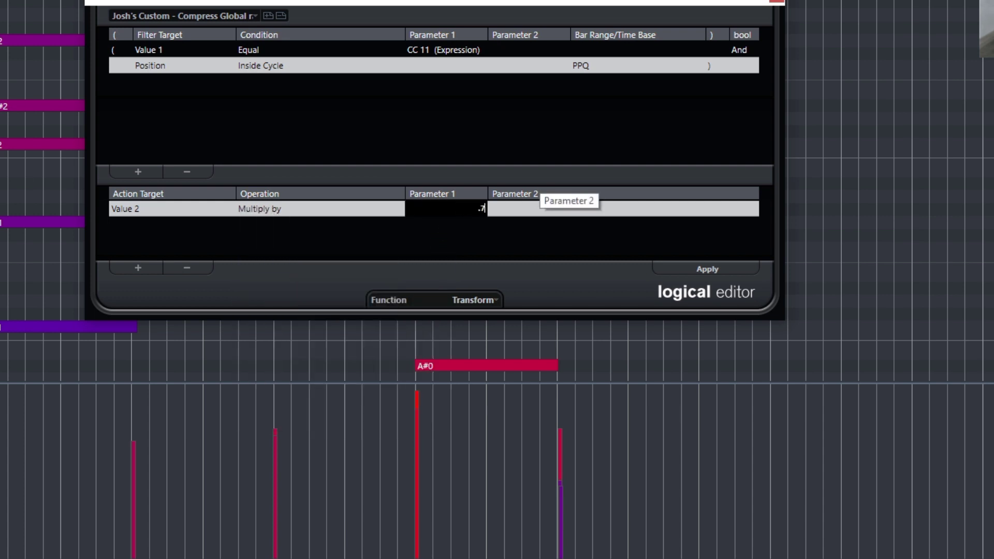
{"action": "type", "text": "5"}
{"action": "key", "text": "Return"}
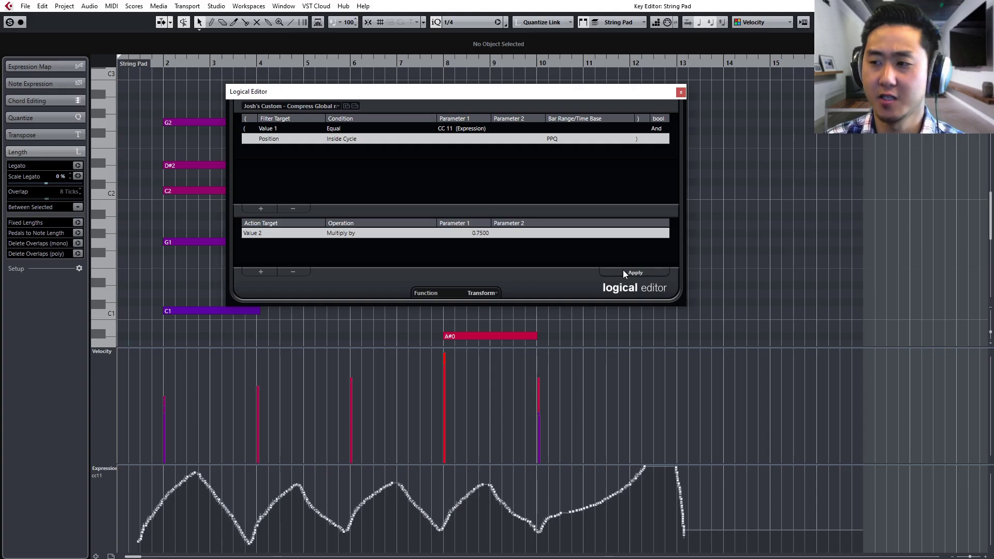
Apply the 0.75 compression to CC11, undo it, reload the preset, and cancel saving it.
{"action": "left_click", "coordinate": [708, 269]}
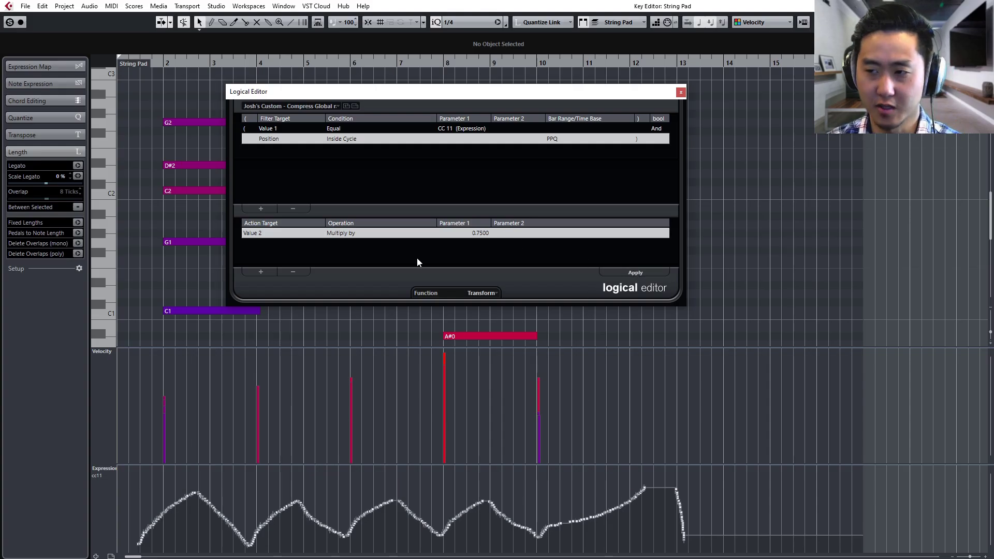
{"action": "key", "text": "ctrl+z"}
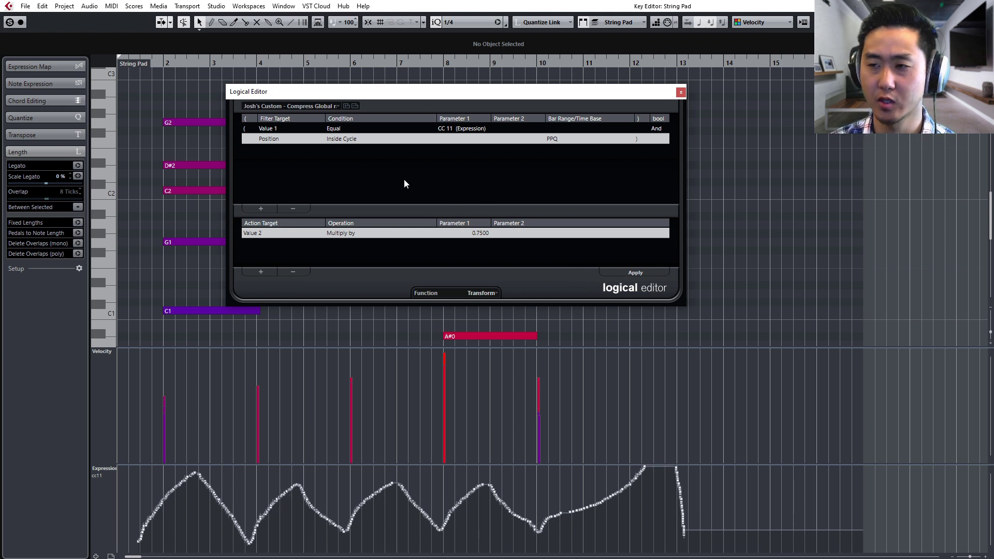
{"action": "left_click", "coordinate": [316, 106]}
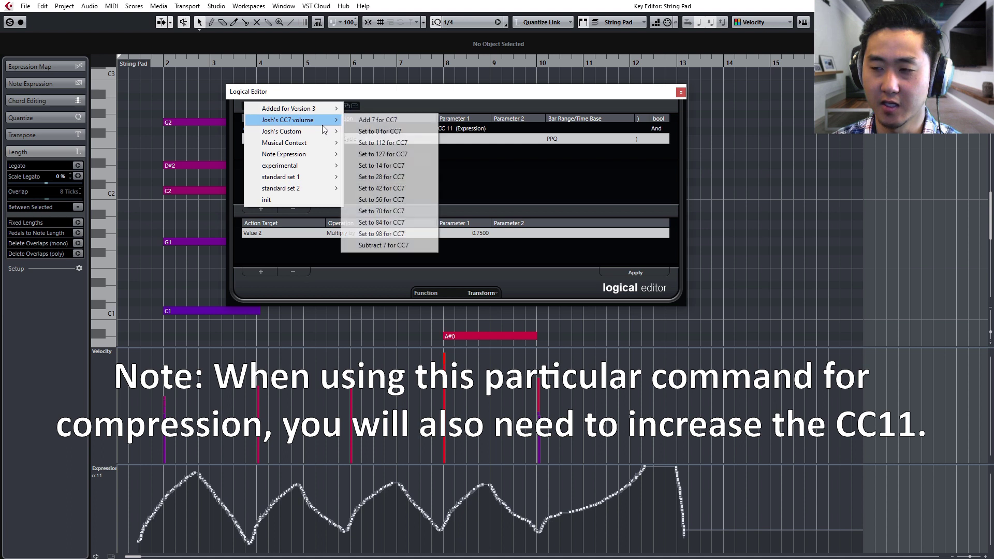
{"action": "left_click", "coordinate": [368, 138]}
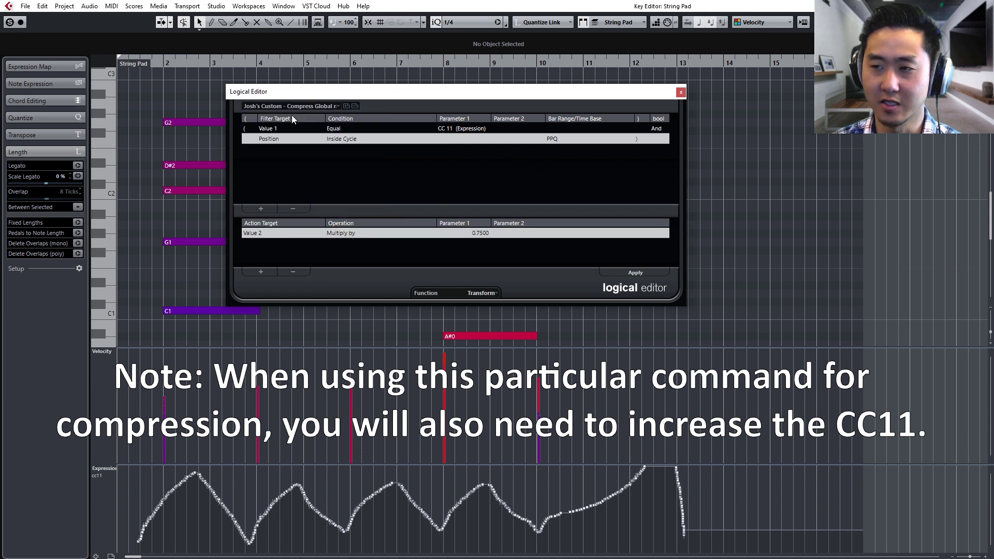
{"action": "left_click", "coordinate": [346, 105]}
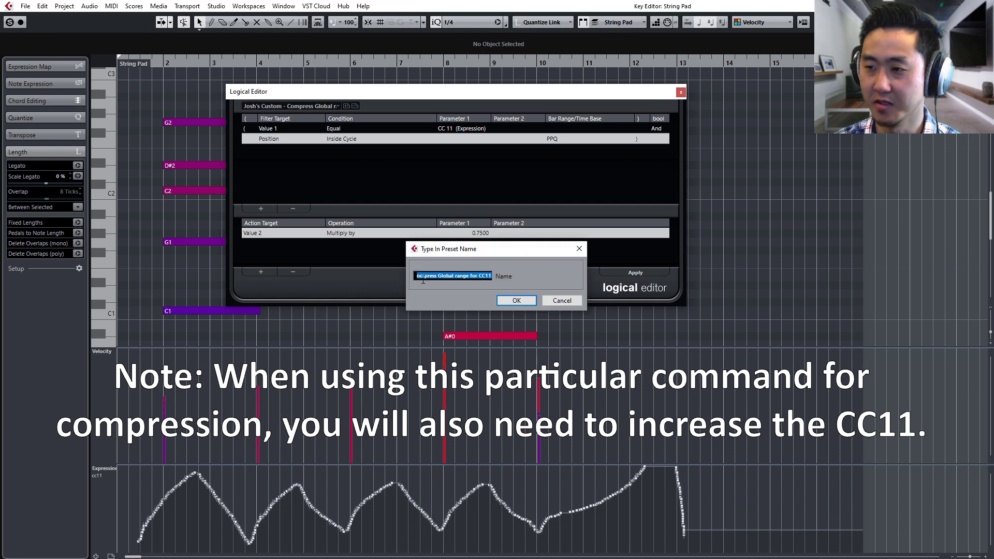
{"action": "left_click", "coordinate": [566, 301]}
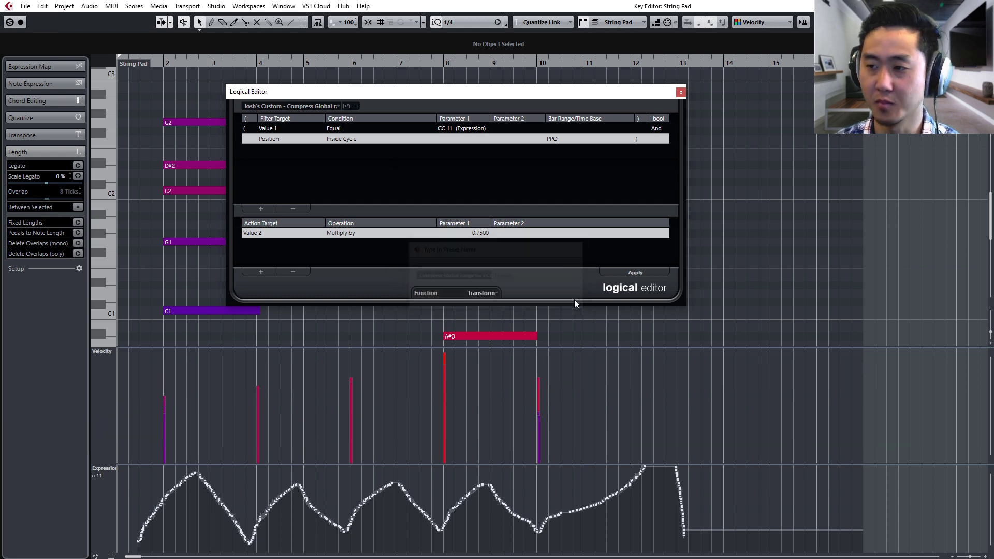
Close the Logical Editor and open the Key Commands settings from the menus.
{"action": "left_click", "coordinate": [681, 92]}
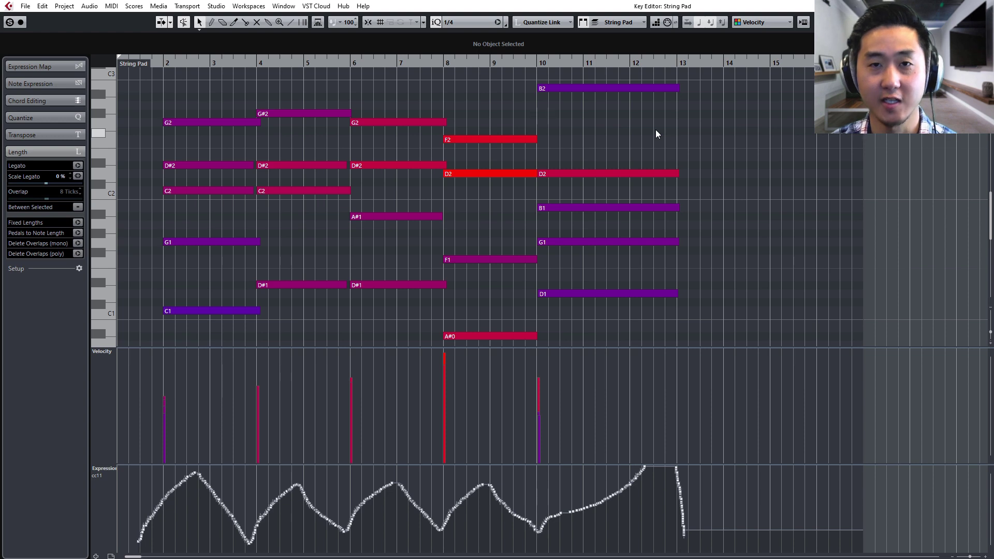
{"action": "key", "text": "ctrl+alt+k"}
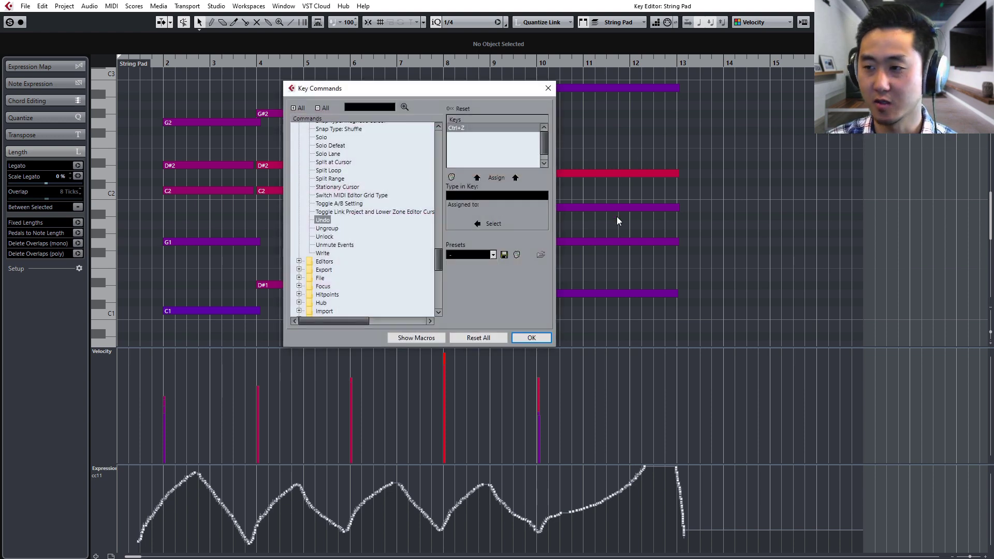
{"action": "key", "text": "Escape"}
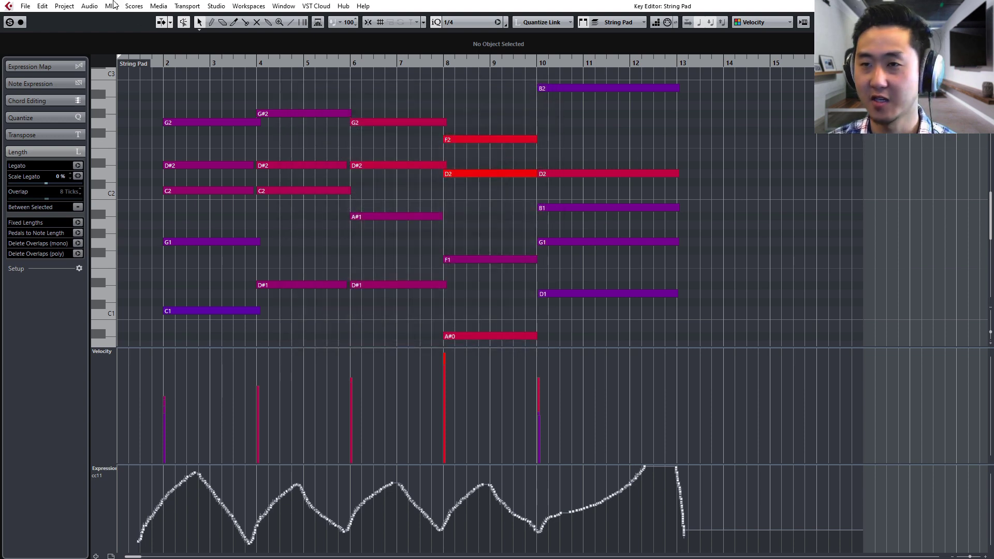
{"action": "left_click", "coordinate": [89, 6]}
{"action": "mouse_move", "coordinate": [64, 6]}
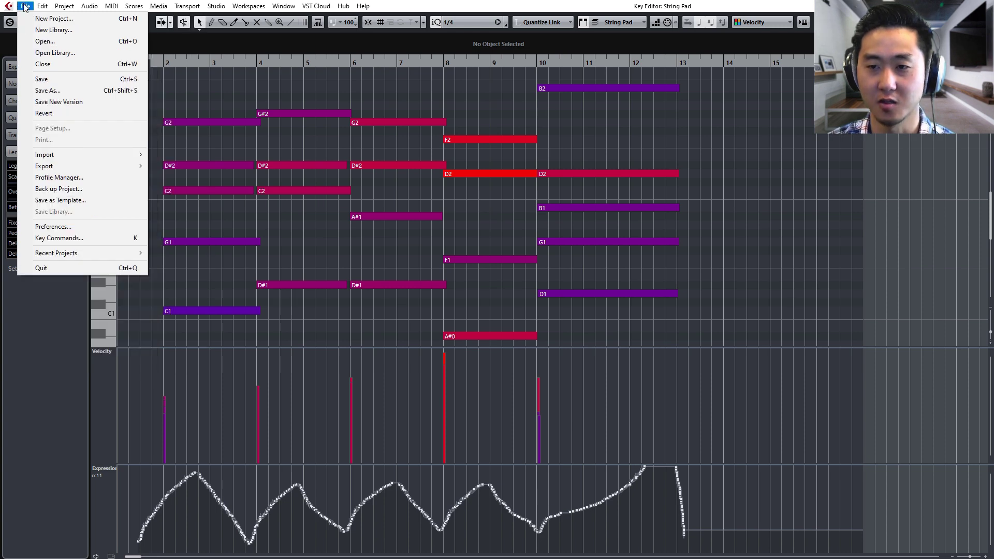
{"action": "left_click", "coordinate": [82, 238]}
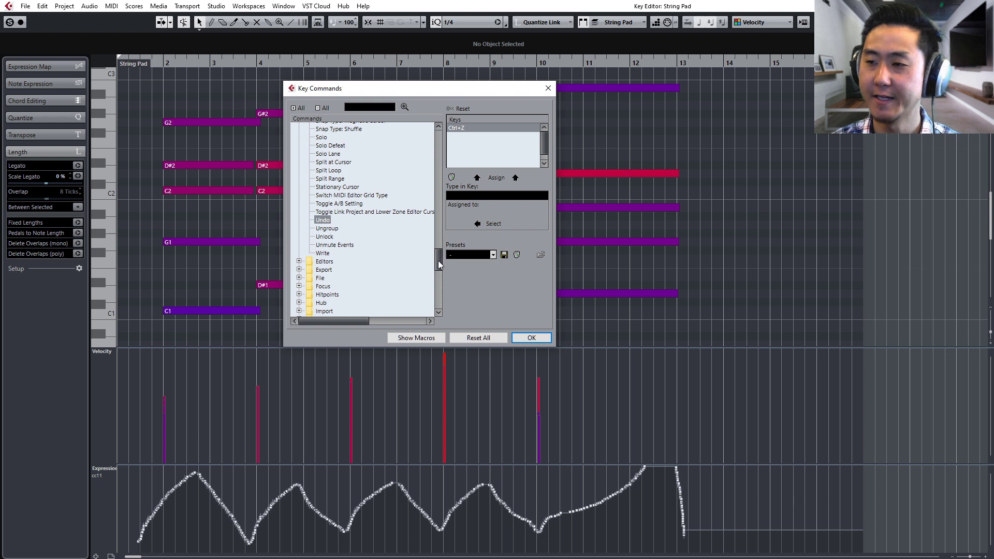
Search 'compress', assign Process Logical Preset's Compress Global range for CC11 a key command, and confirm.
{"action": "left_click", "coordinate": [368, 106]}
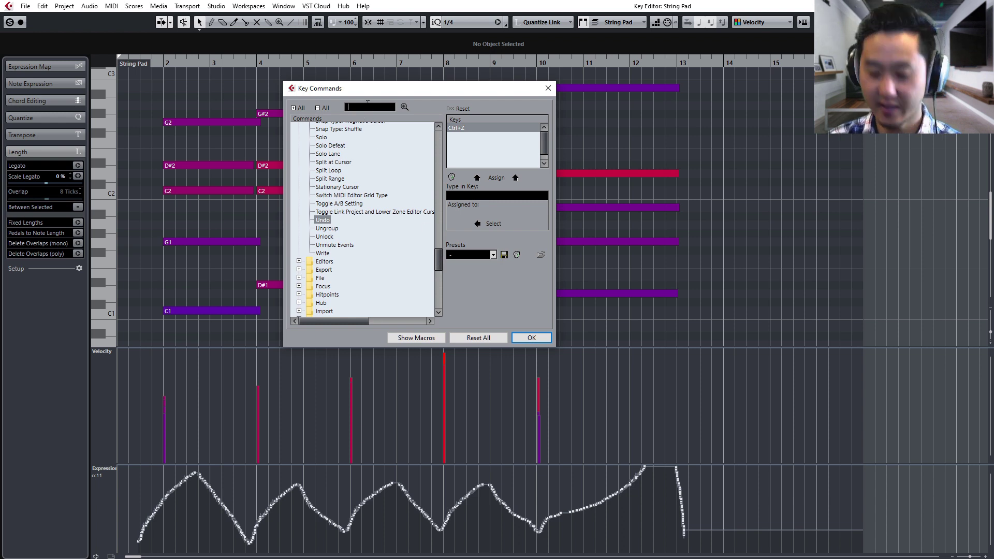
{"action": "type", "text": "comp"}
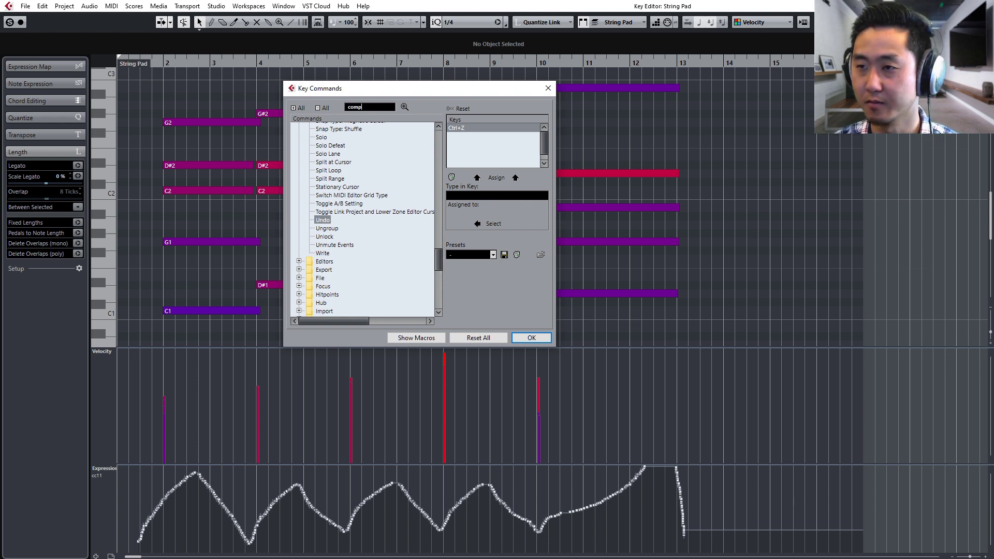
{"action": "type", "text": "ress"}
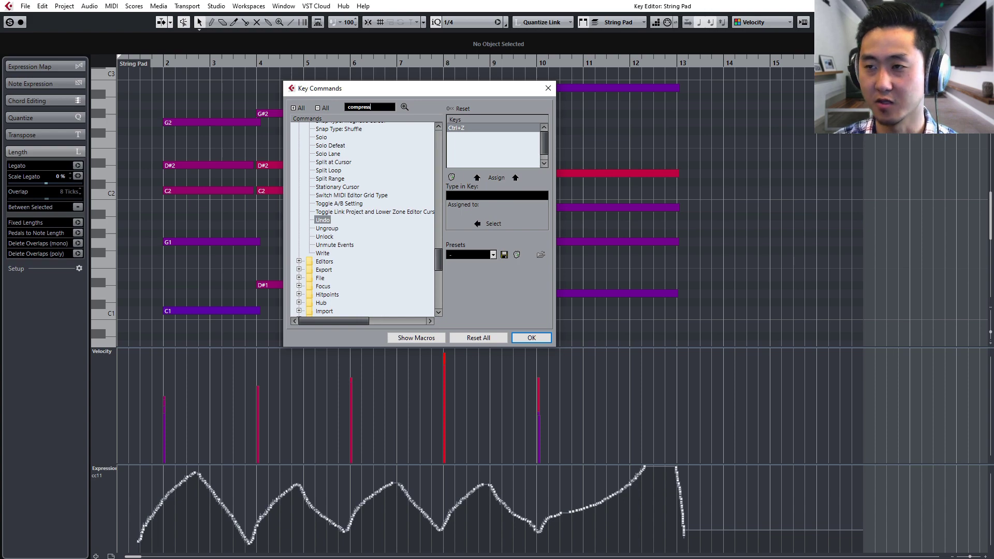
{"action": "key", "text": "Return"}
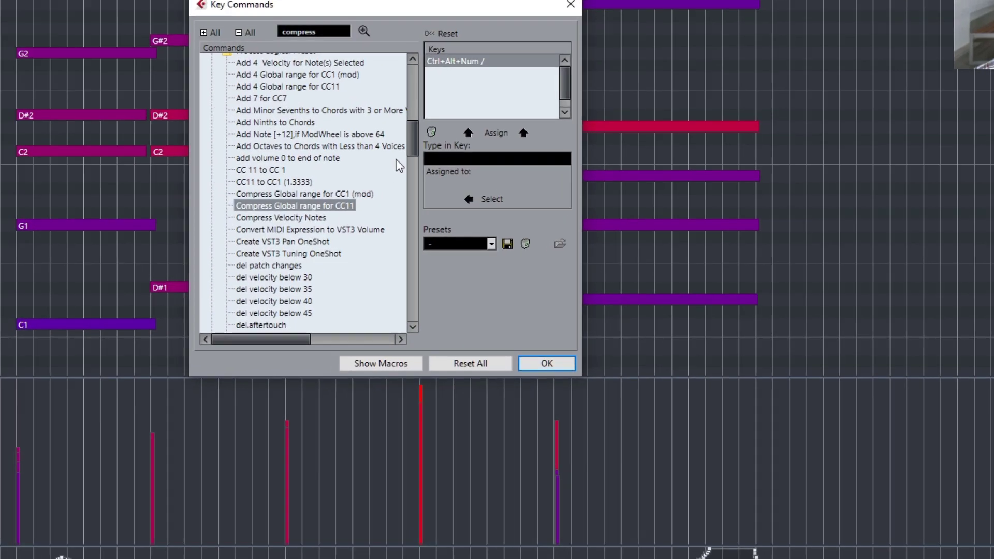
{"action": "scroll", "coordinate": [438, 182], "scroll_direction": "up", "scroll_amount": 2}
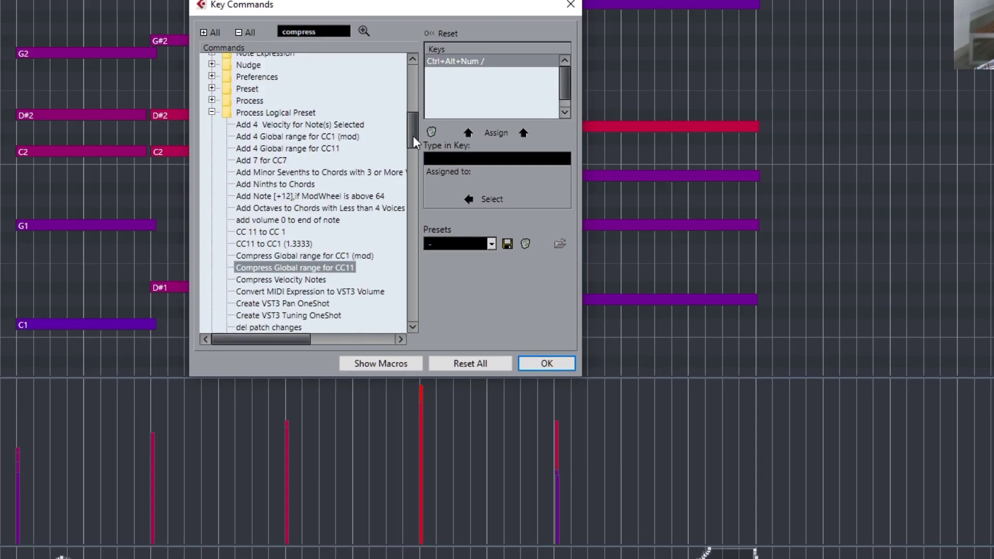
{"action": "left_click", "coordinate": [268, 113]}
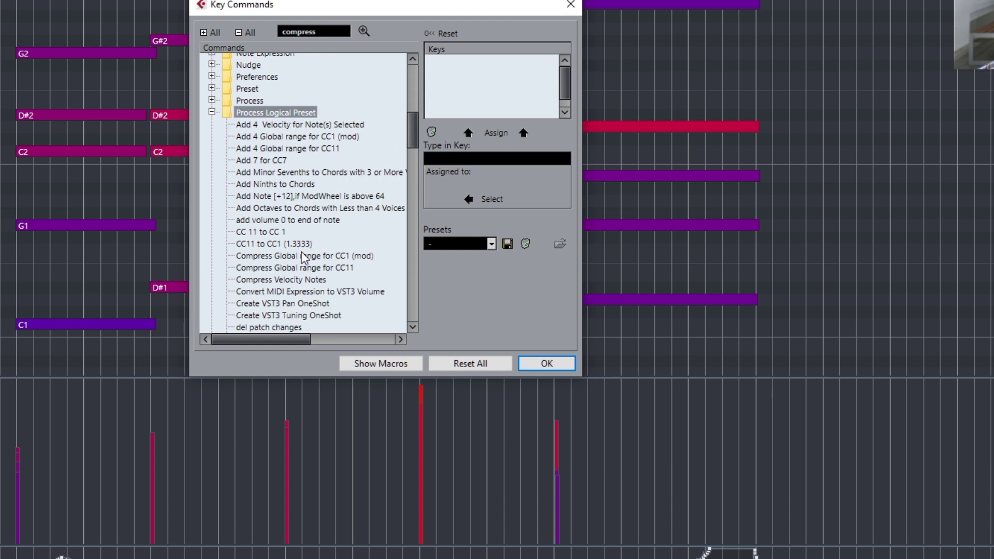
{"action": "left_click", "coordinate": [295, 223]}
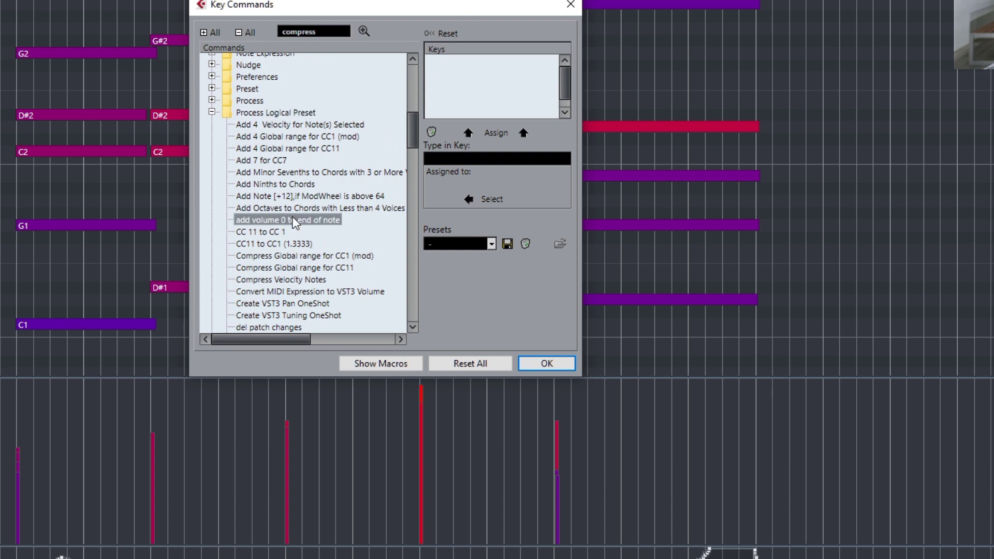
{"action": "left_click", "coordinate": [304, 269]}
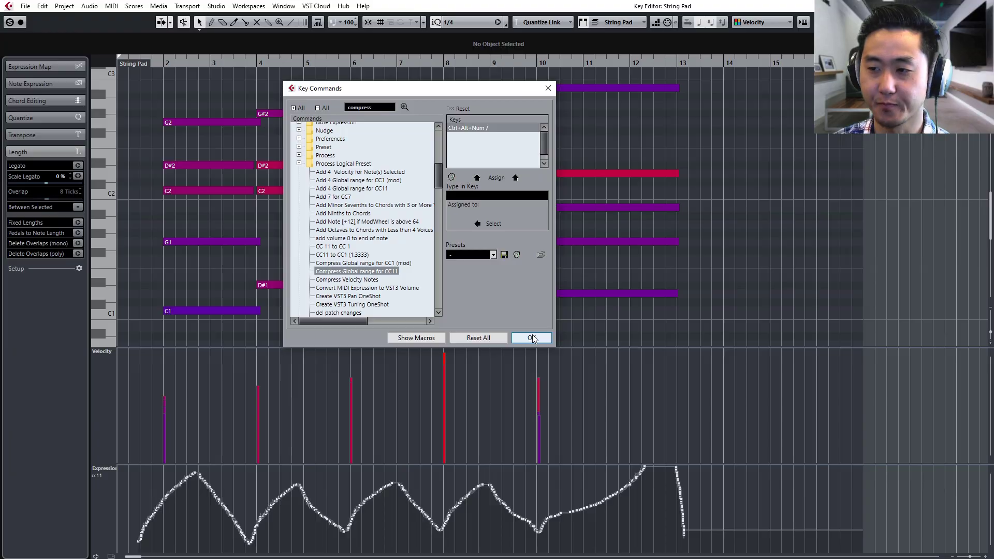
{"action": "left_click", "coordinate": [546, 363]}
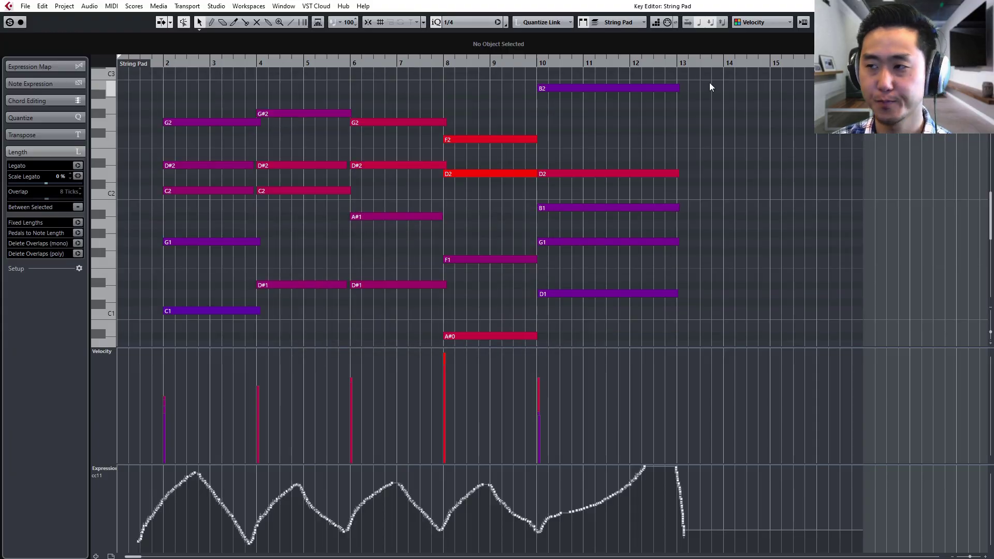
{"action": "left_click_drag", "start_coordinate": [717, 82], "coordinate": [190, 300]}
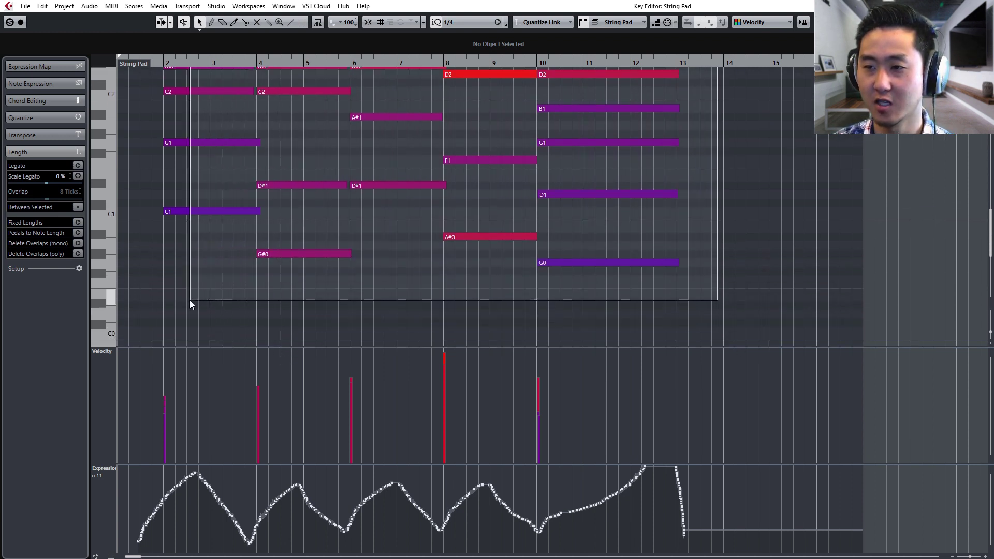
Reopen the Logical Editor on the selected String Pad notes with Ctrl+L.
{"action": "scroll", "coordinate": [418, 300], "scroll_direction": "up", "scroll_amount": 5}
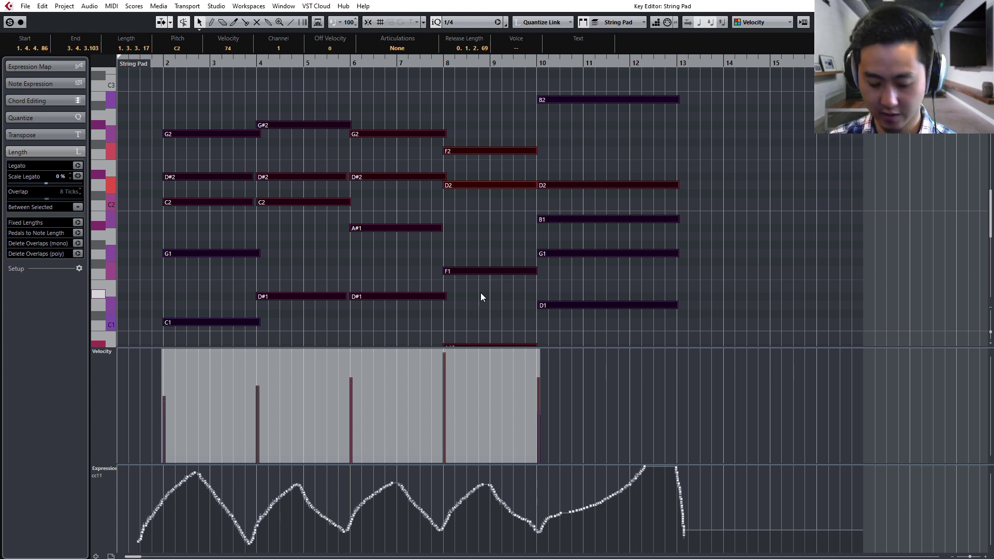
{"action": "key", "text": "ctrl+l"}
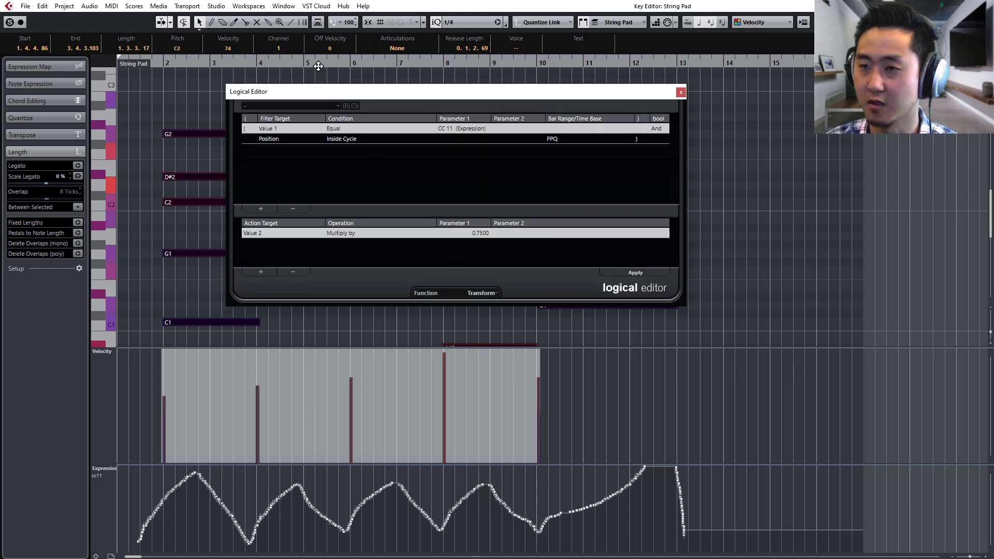
Load the custom Subtract 4 Velocity preset and review its filter targets and event types.
{"action": "left_click", "coordinate": [328, 107]}
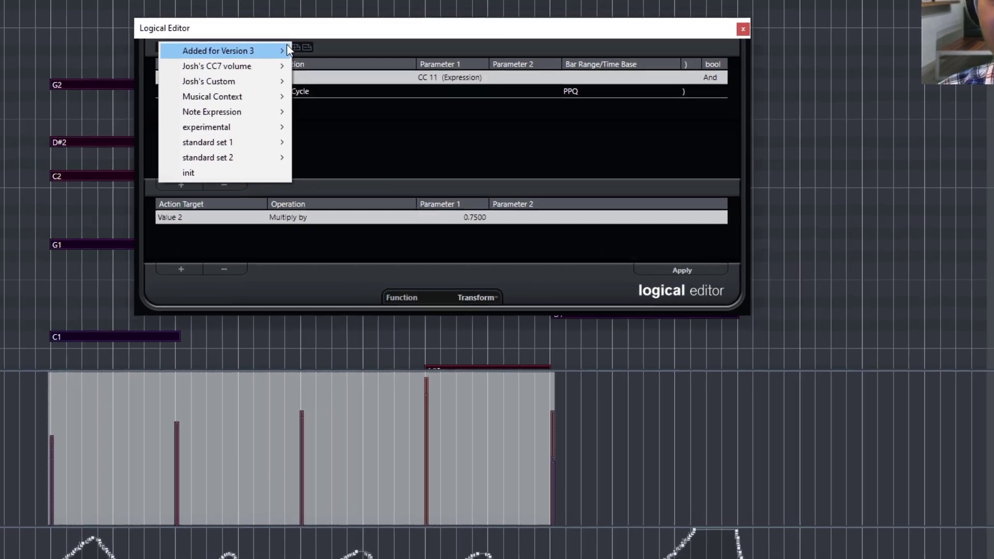
{"action": "mouse_move", "coordinate": [256, 82]}
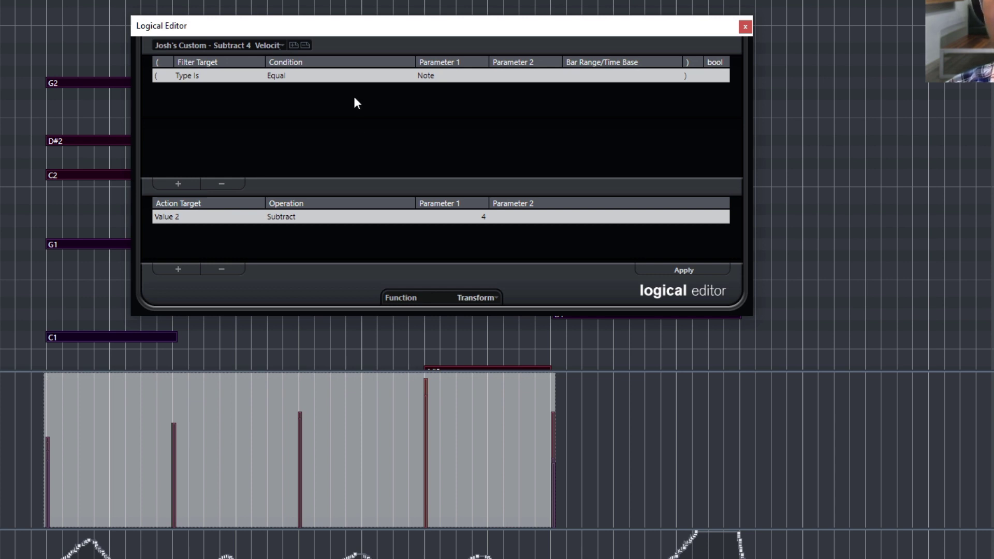
{"action": "left_click_drag", "start_coordinate": [335, 32], "coordinate": [353, 35]}
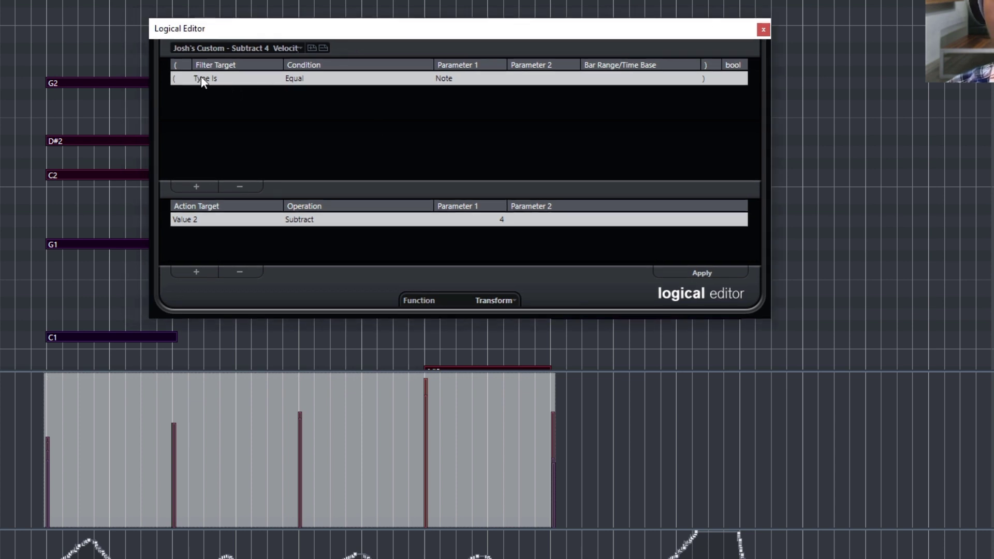
{"action": "left_click", "coordinate": [201, 78]}
{"action": "left_click", "coordinate": [237, 77]}
{"action": "left_click", "coordinate": [459, 77]}
{"action": "left_click", "coordinate": [461, 78]}
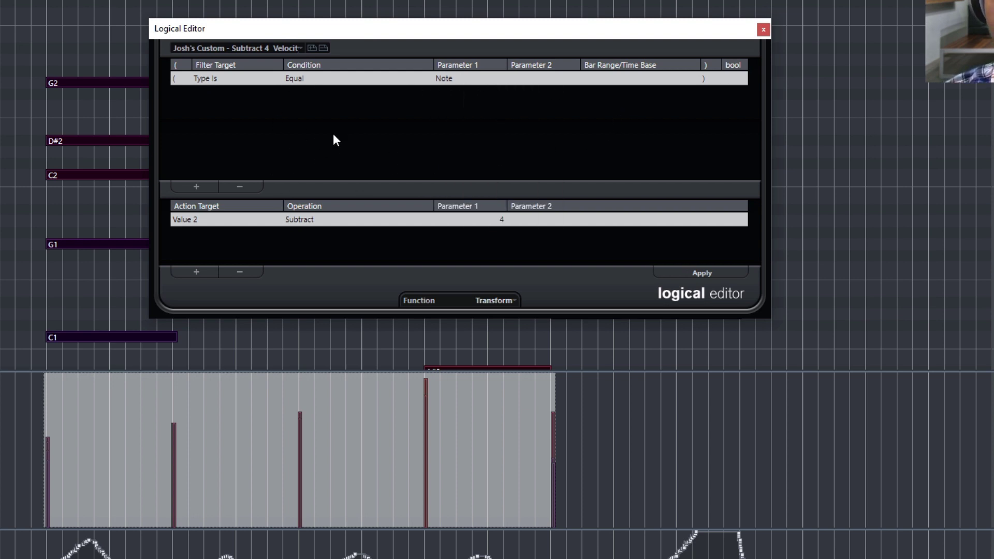
{"action": "left_click", "coordinate": [327, 221]}
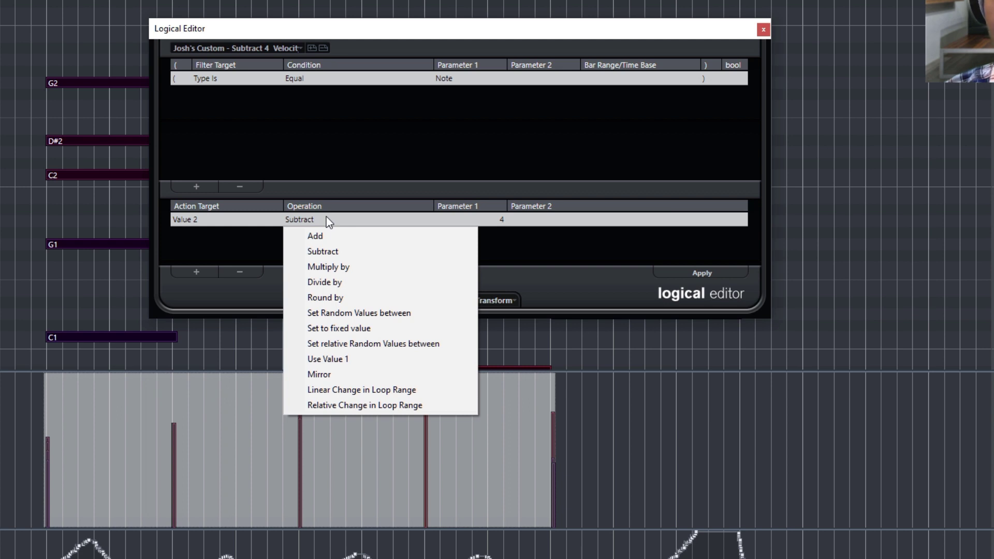
Change the velocity operation to Multiply by with a 0.7500 multiplier.
{"action": "left_click", "coordinate": [355, 281]}
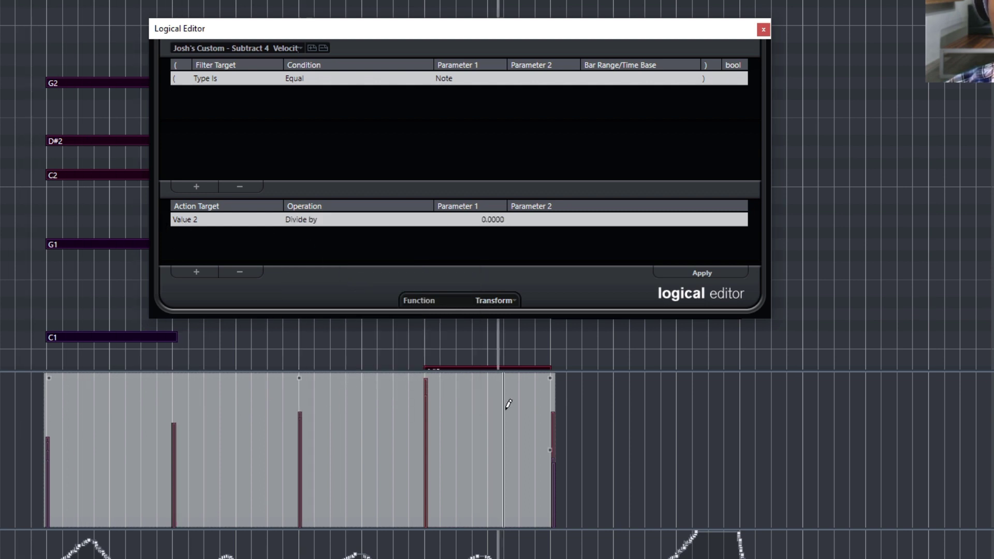
{"action": "double_click", "coordinate": [482, 219]}
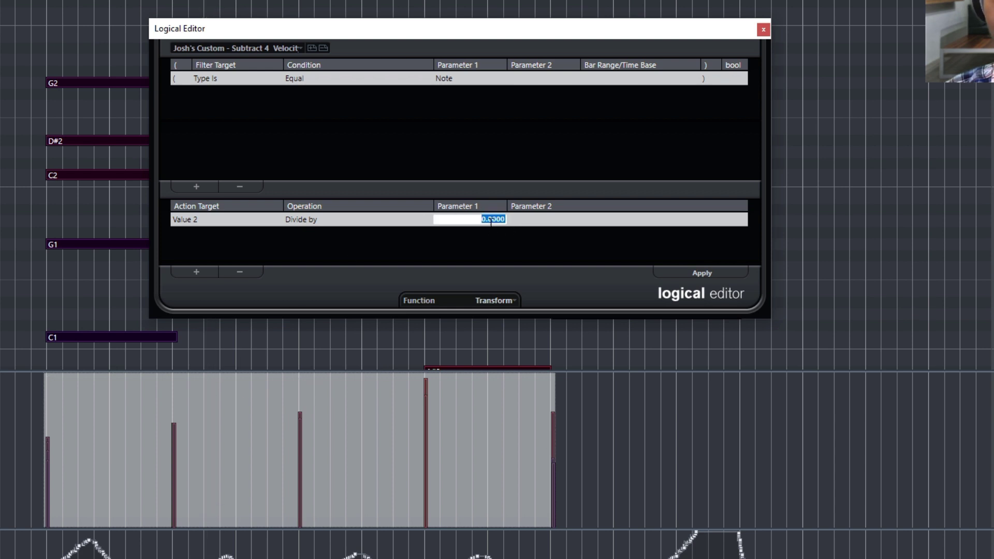
{"action": "left_click", "coordinate": [482, 219]}
{"action": "key", "text": "Right"}
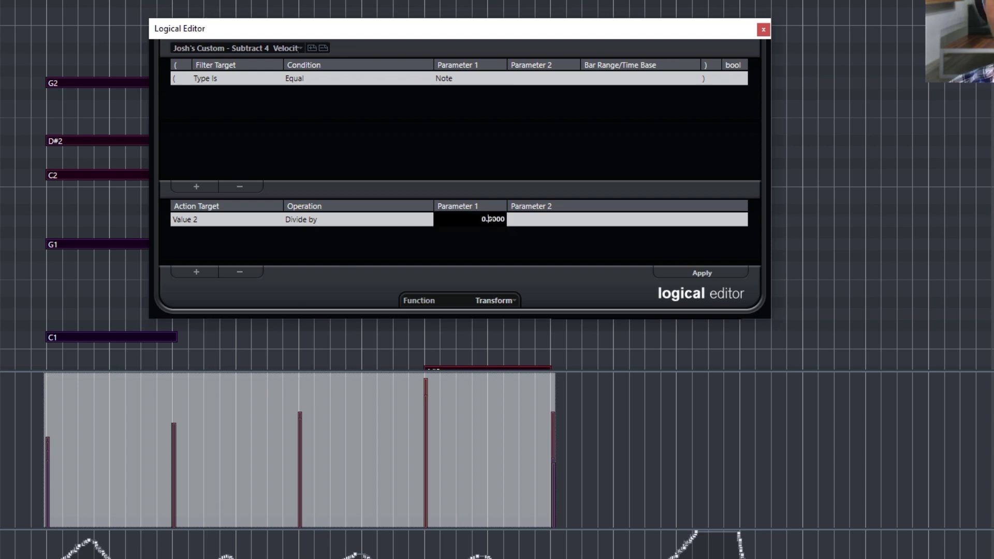
{"action": "left_click", "coordinate": [339, 220]}
{"action": "left_click", "coordinate": [339, 265]}
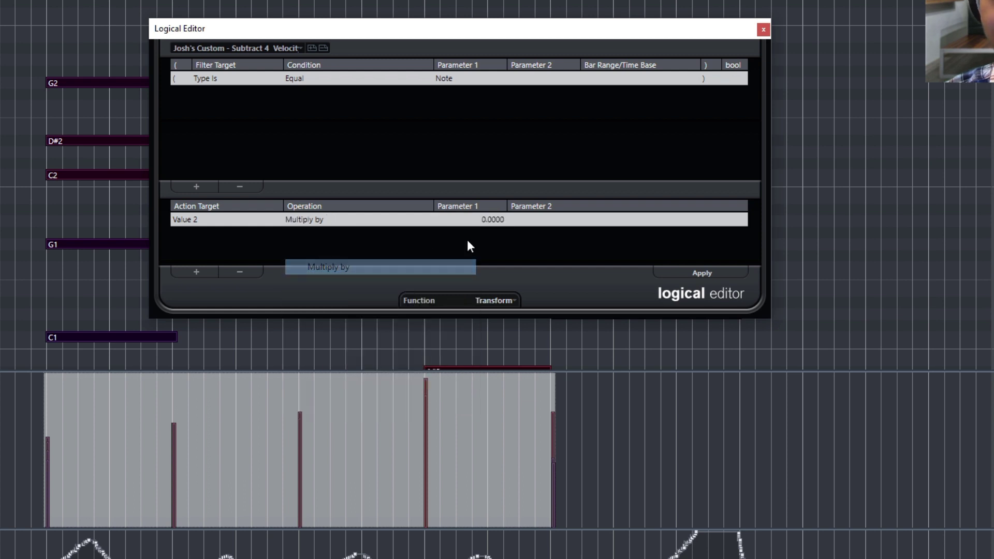
{"action": "double_click", "coordinate": [490, 222]}
{"action": "key", "text": "Left"}
{"action": "key", "text": "Left"}
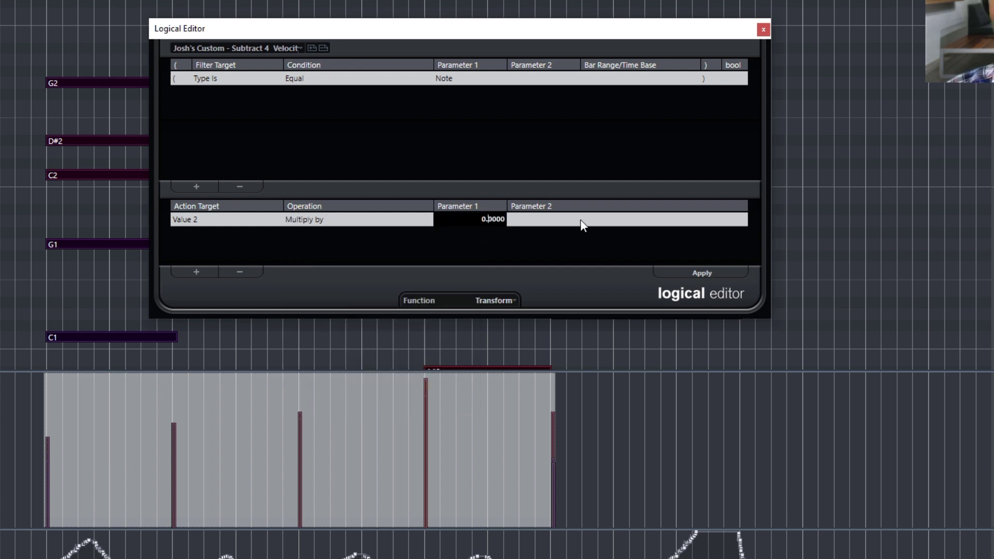
{"action": "key", "text": "Delete"}
{"action": "type", "text": "0.7500"}
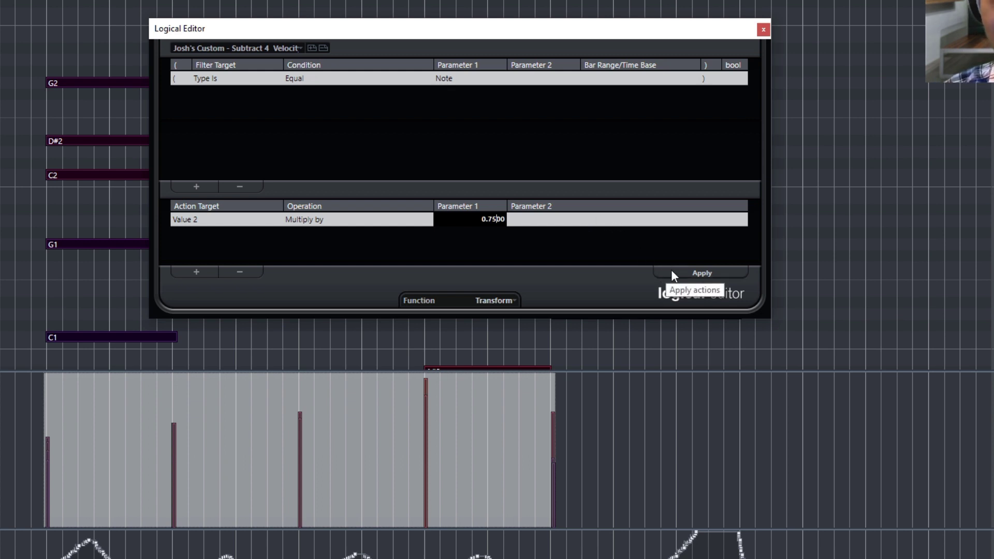
Test the 0.75 velocity scaling, undo it, and store the preset as 'Compress Velocity'.
{"action": "left_click", "coordinate": [693, 272]}
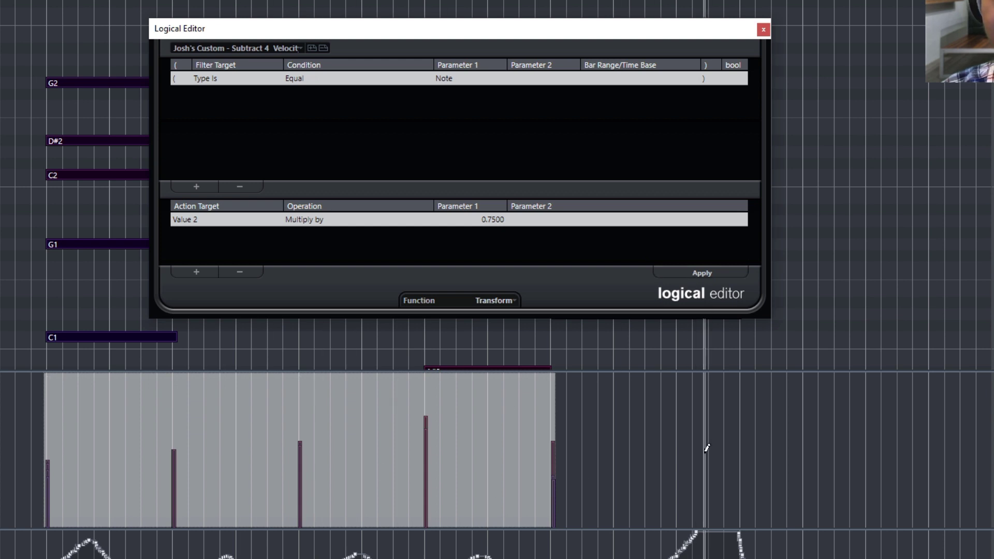
{"action": "key", "text": "ctrl+z"}
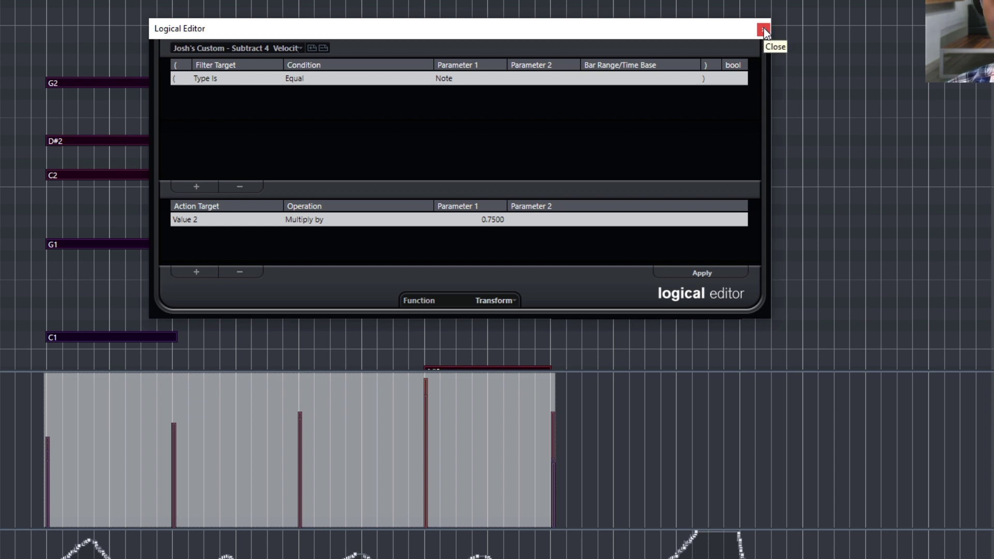
{"action": "left_click", "coordinate": [312, 47]}
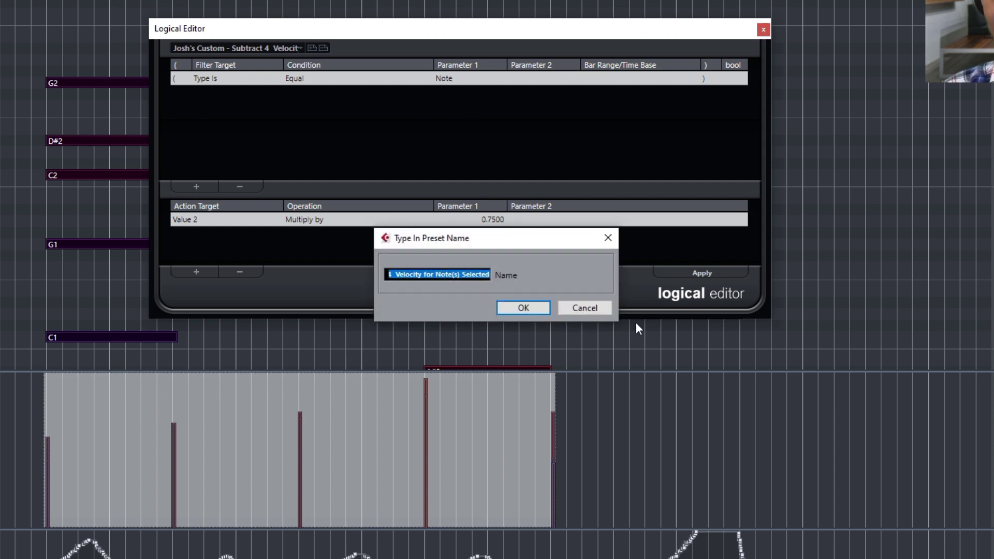
{"action": "key", "text": "Delete"}
{"action": "key", "text": "Delete"}
{"action": "key", "text": "Delete"}
{"action": "key", "text": "Delete"}
{"action": "key", "text": "Delete"}
{"action": "key", "text": "Delete"}
{"action": "key", "text": "Delete"}
{"action": "key", "text": "Delete"}
{"action": "key", "text": "Delete"}
{"action": "key", "text": "Delete"}
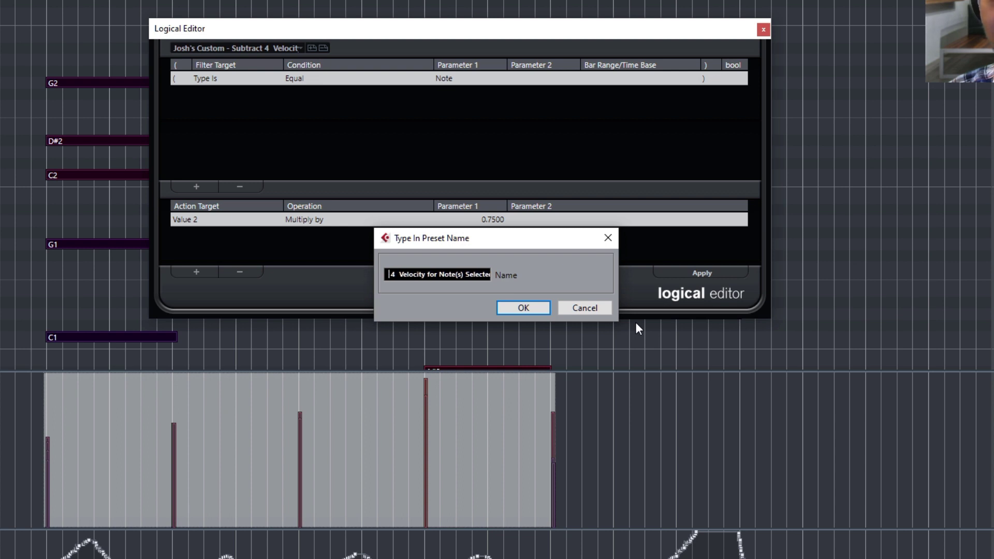
{"action": "type", "text": "Compres"}
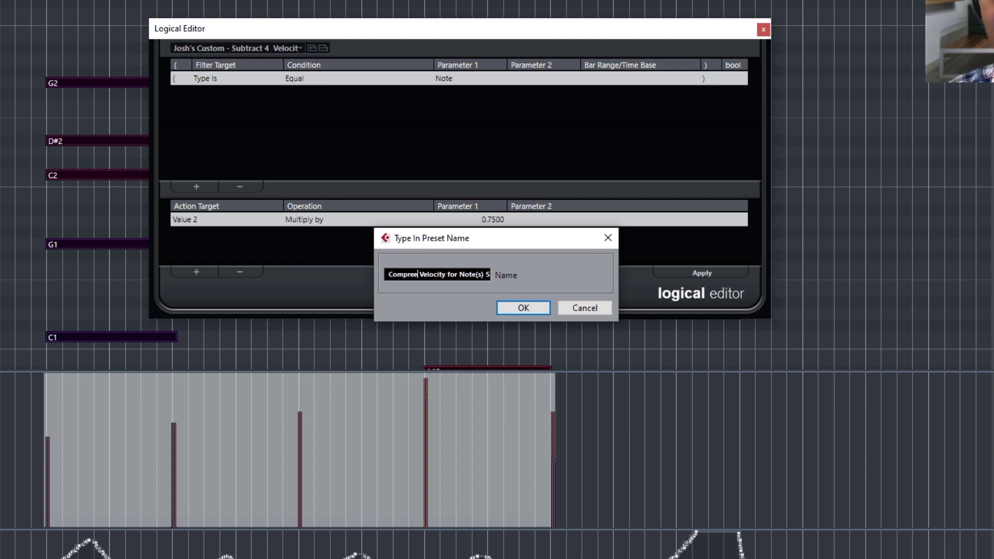
{"action": "type", "text": "s"}
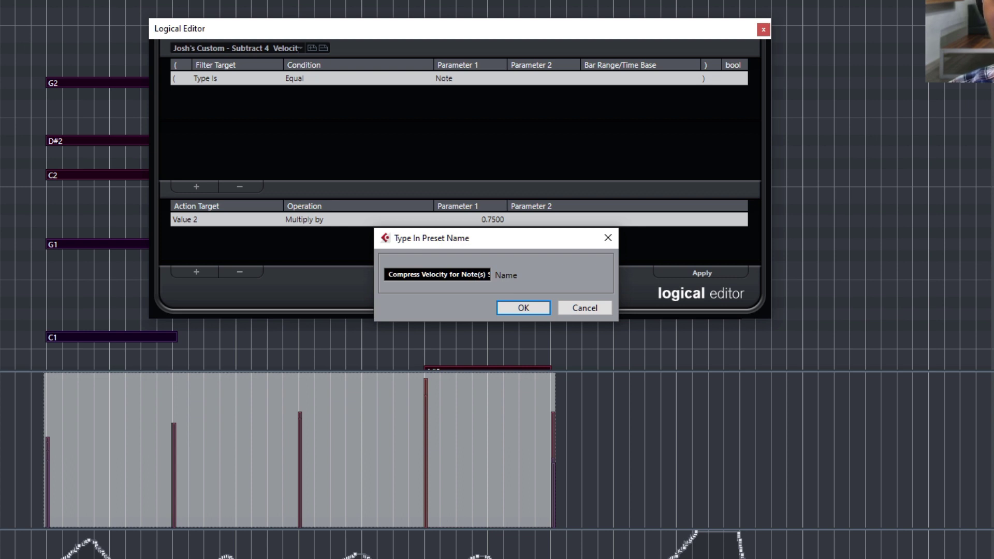
{"action": "left_click_drag", "start_coordinate": [486, 275], "coordinate": [489, 274]}
{"action": "key", "text": "Delete"}
{"action": "left_click", "coordinate": [539, 311]}
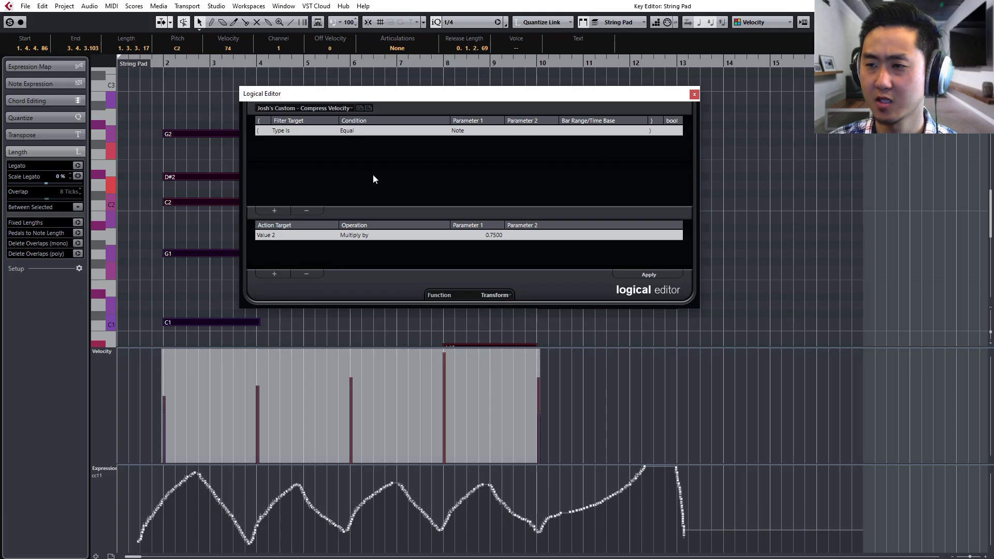
Change the Logical Editor action's velocity multiplier to 1.333.
{"action": "left_click", "coordinate": [370, 235]}
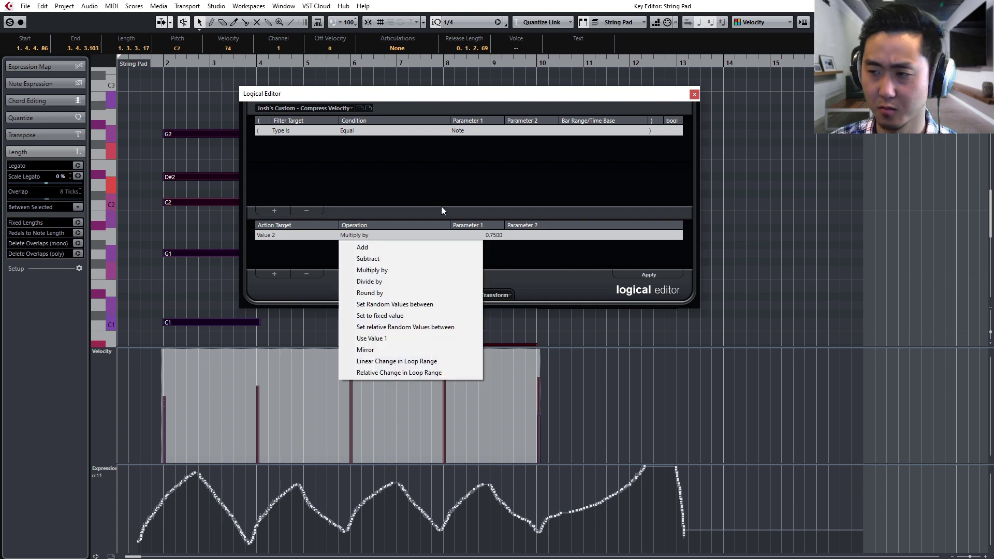
{"action": "left_click", "coordinate": [485, 236]}
{"action": "left_click", "coordinate": [486, 235]}
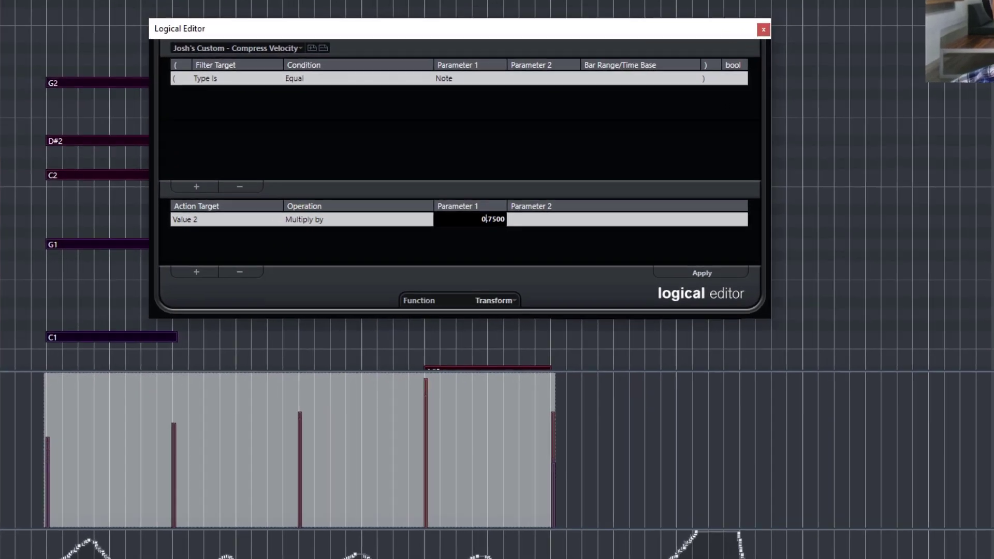
{"action": "key", "text": "BackSpace"}
{"action": "key", "text": "BackSpace"}
{"action": "type", "text": "1"}
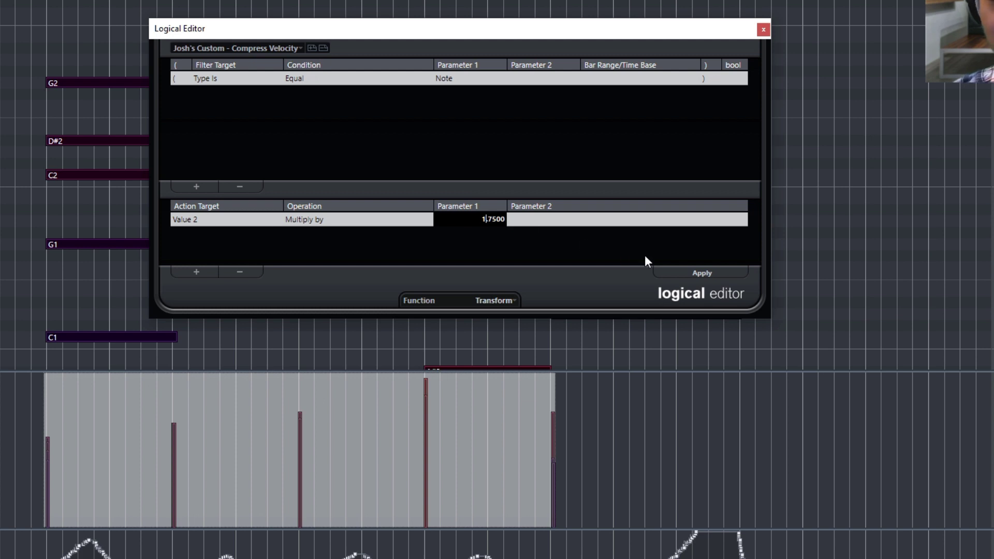
{"action": "type", "text": "."}
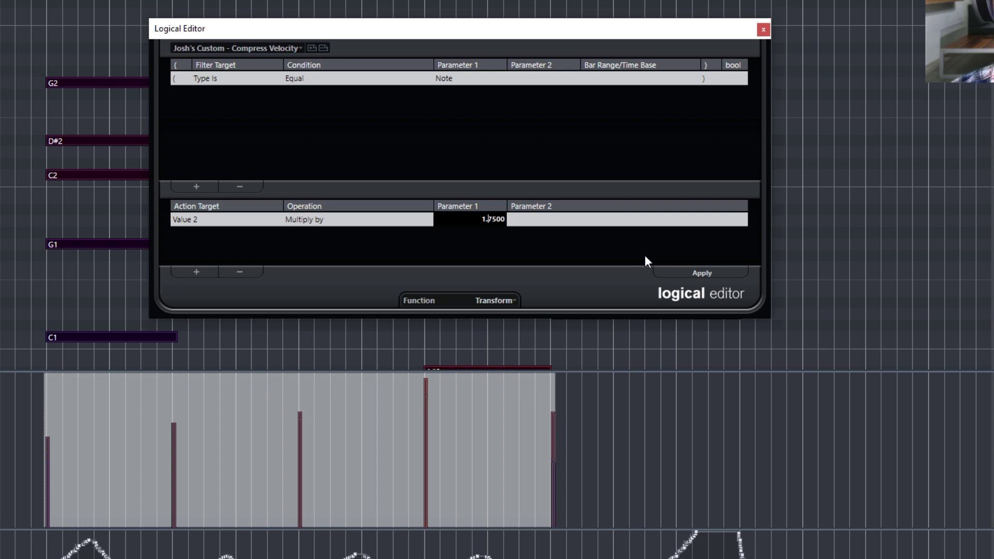
{"action": "key", "text": "Delete"}
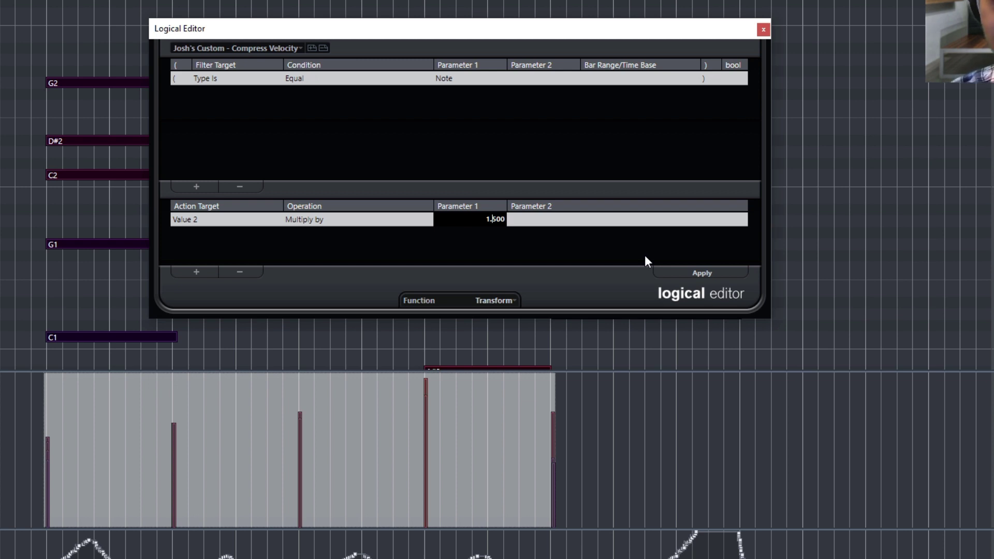
{"action": "type", "text": "2"}
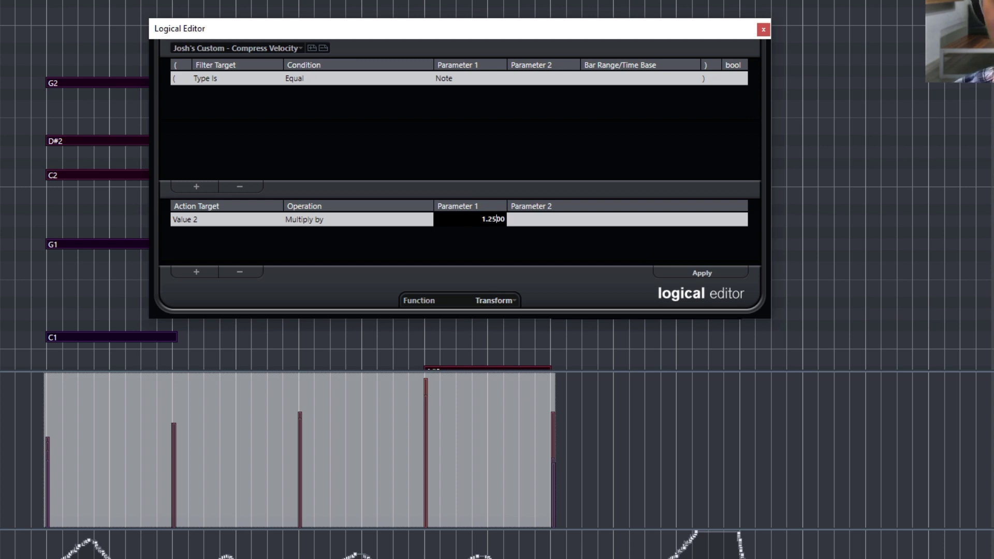
{"action": "key", "text": "BackSpace"}
{"action": "key", "text": "BackSpace"}
{"action": "type", "text": "33"}
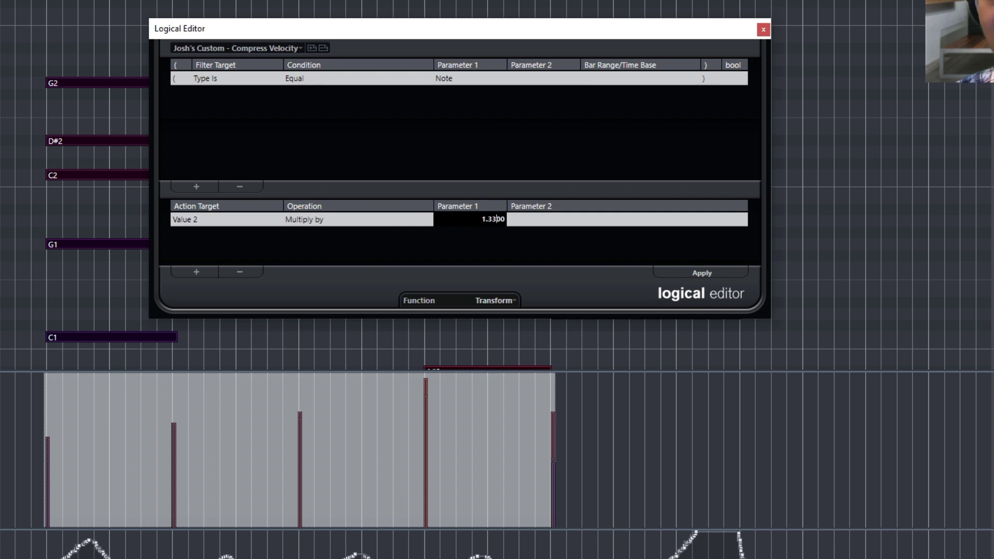
{"action": "type", "text": "3"}
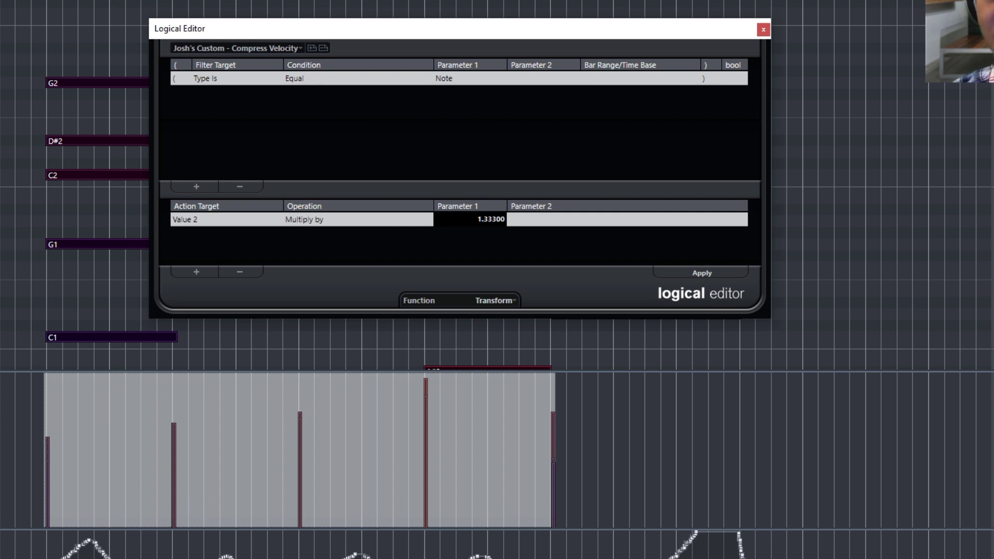
Apply the 1.333 multiplier, save it as 'Expand Velocity for Note(s)', and close the editor.
{"action": "left_click", "coordinate": [713, 273]}
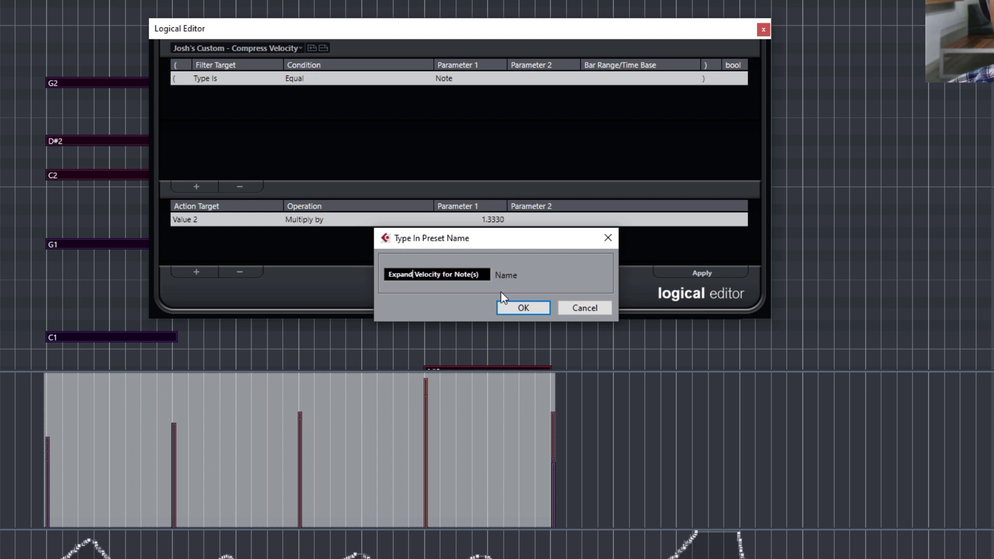
{"action": "key", "text": "Return"}
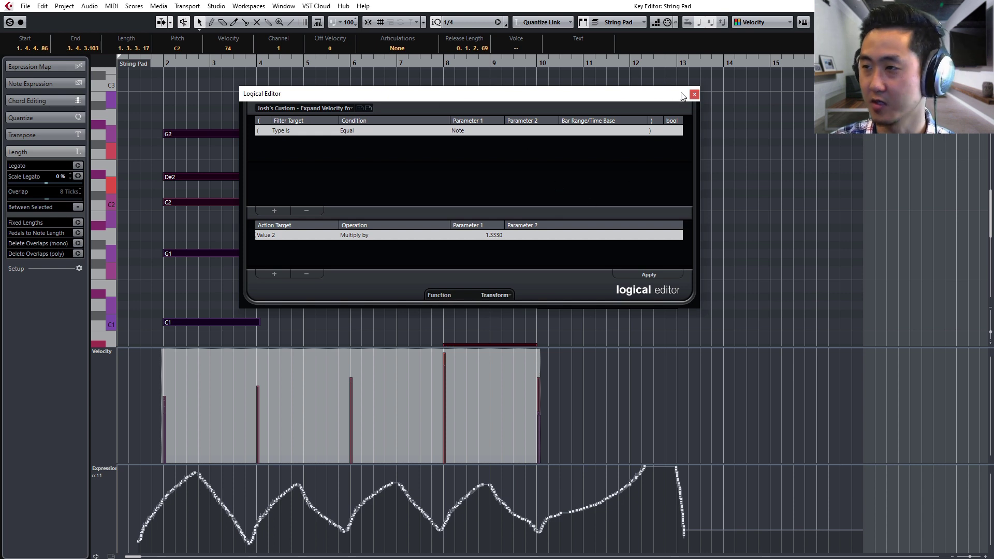
{"action": "left_click", "coordinate": [694, 94]}
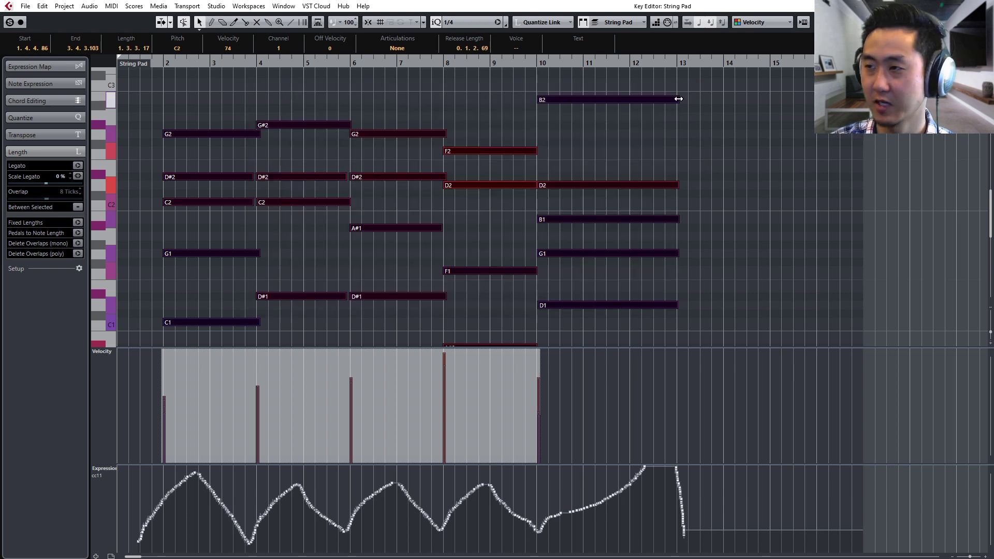
{"action": "left_click", "coordinate": [651, 126]}
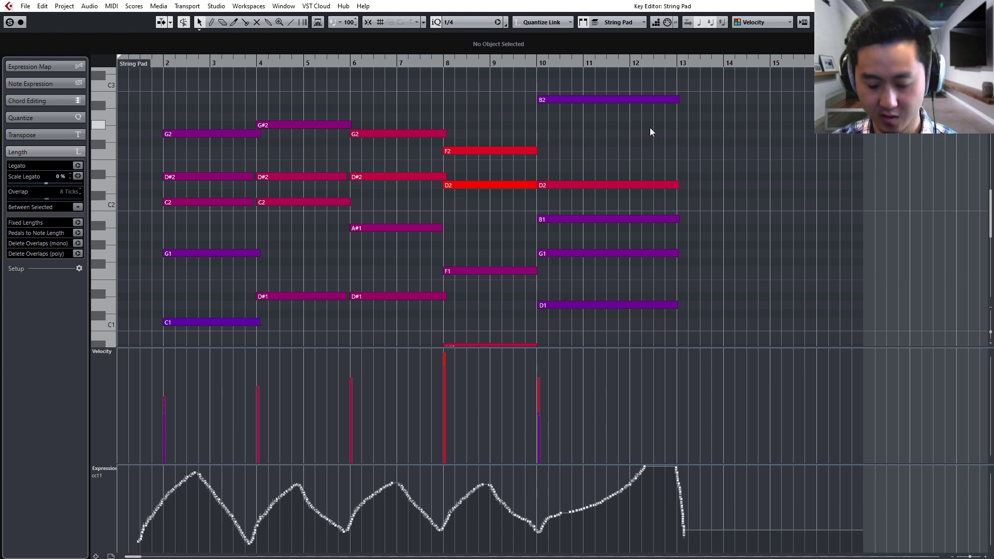
In File > Key Commands, search 'expand velocity' to find Expand Velocity for Note(s).
{"action": "left_click", "coordinate": [44, 9]}
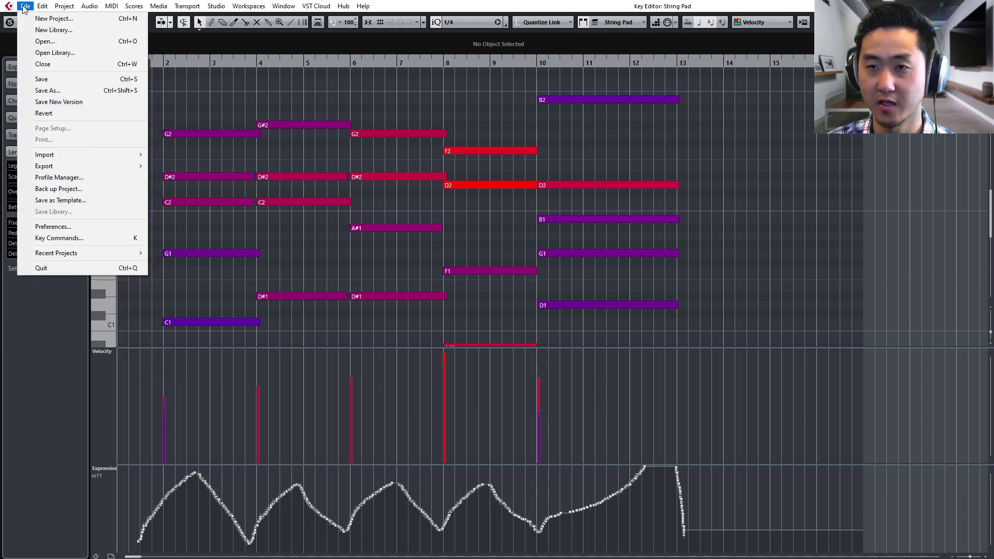
{"action": "left_click", "coordinate": [62, 234]}
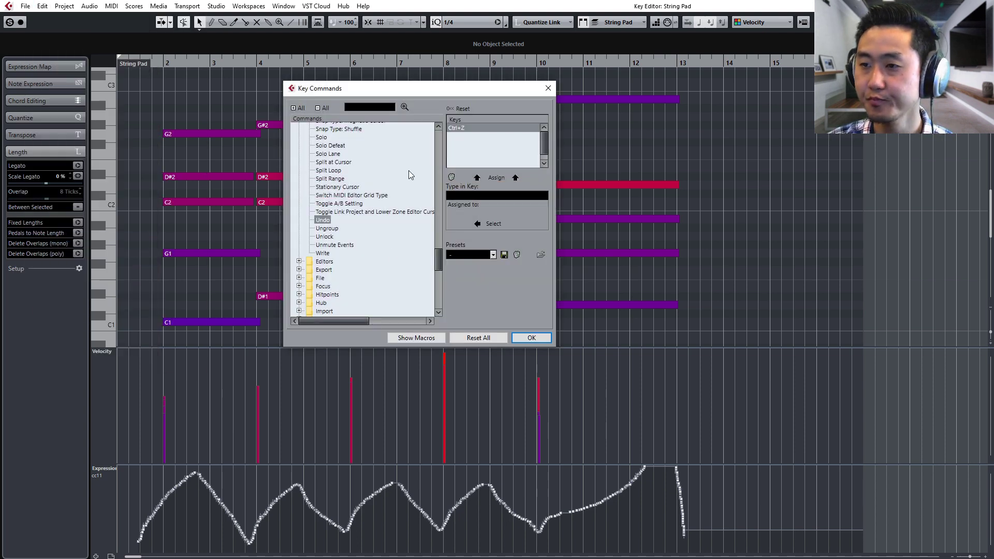
{"action": "left_click", "coordinate": [384, 107]}
{"action": "type", "text": "expand"}
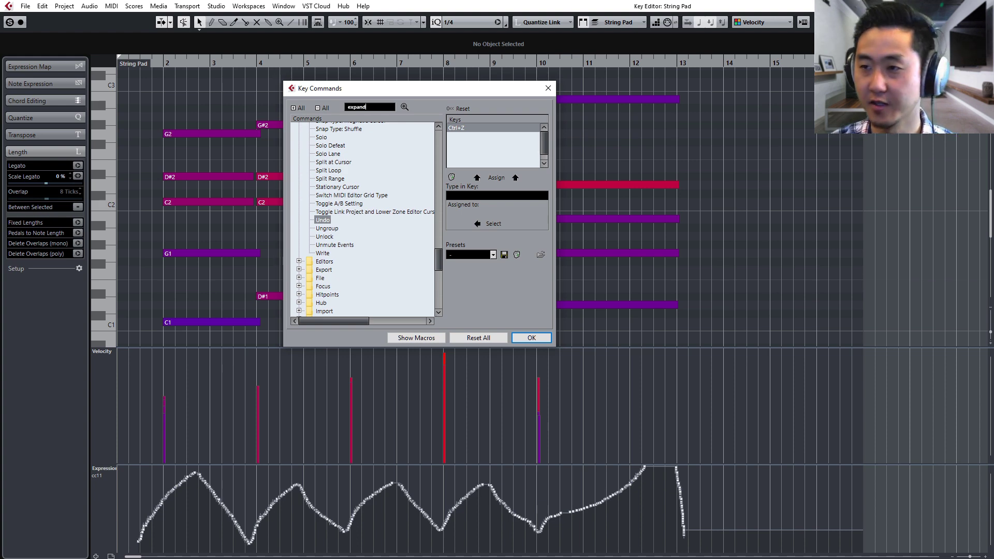
{"action": "key", "text": "Return"}
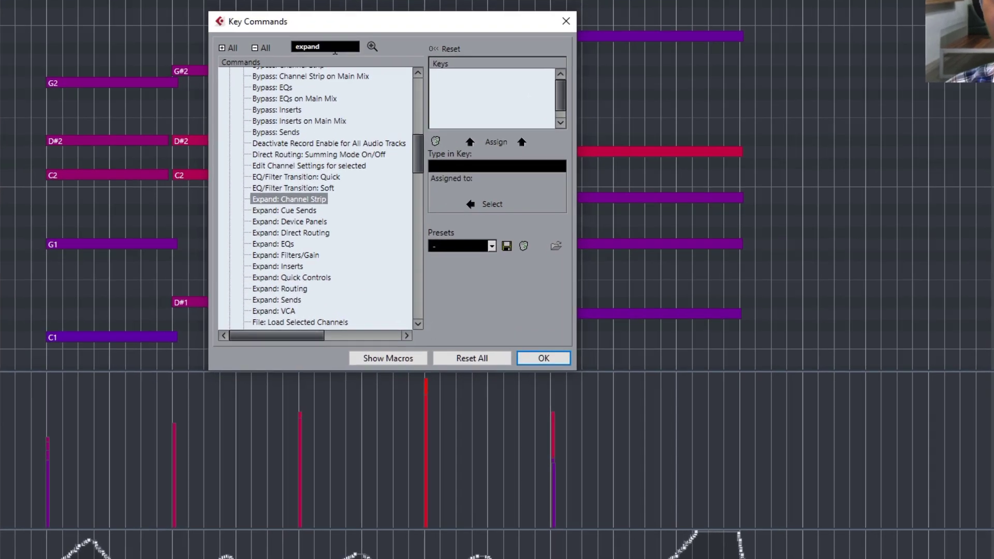
{"action": "type", "text": "velocity"}
{"action": "key", "text": "Return"}
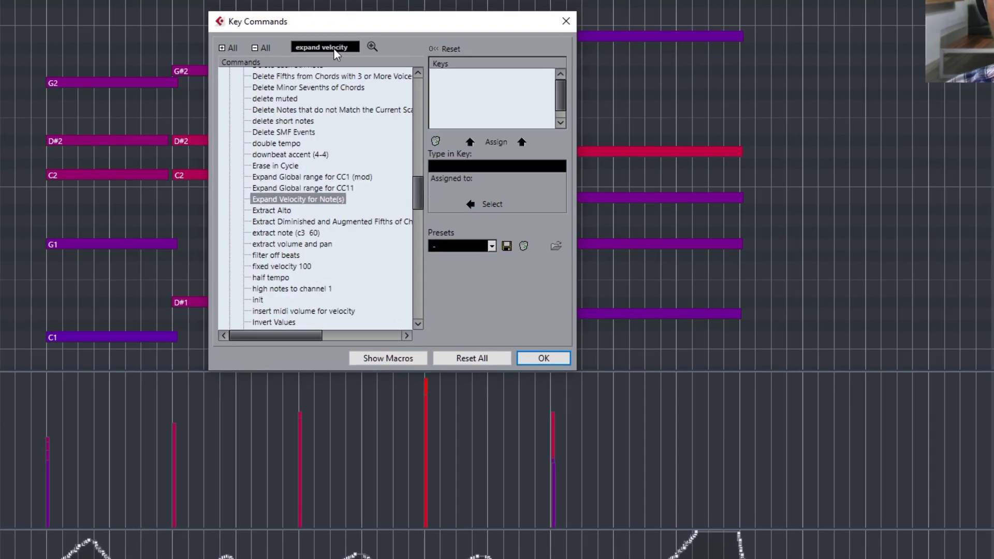
{"action": "mouse_move", "coordinate": [418, 191]}
{"action": "left_mouse_down"}
{"action": "mouse_move", "coordinate": [425, 141]}
{"action": "mouse_move", "coordinate": [419, 185]}
{"action": "left_mouse_up"}
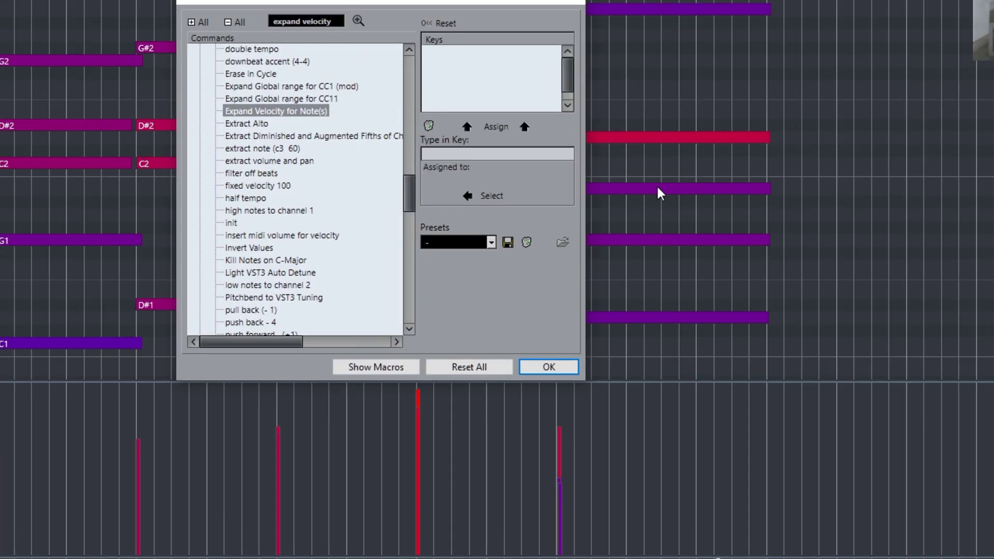
Assign Alt+Shift+Num * as the Expand Velocity for Note(s) shortcut.
{"action": "left_click", "coordinate": [524, 196]}
{"action": "key", "text": "alt+shift+KP_Multiply"}
{"action": "left_click", "coordinate": [466, 125]}
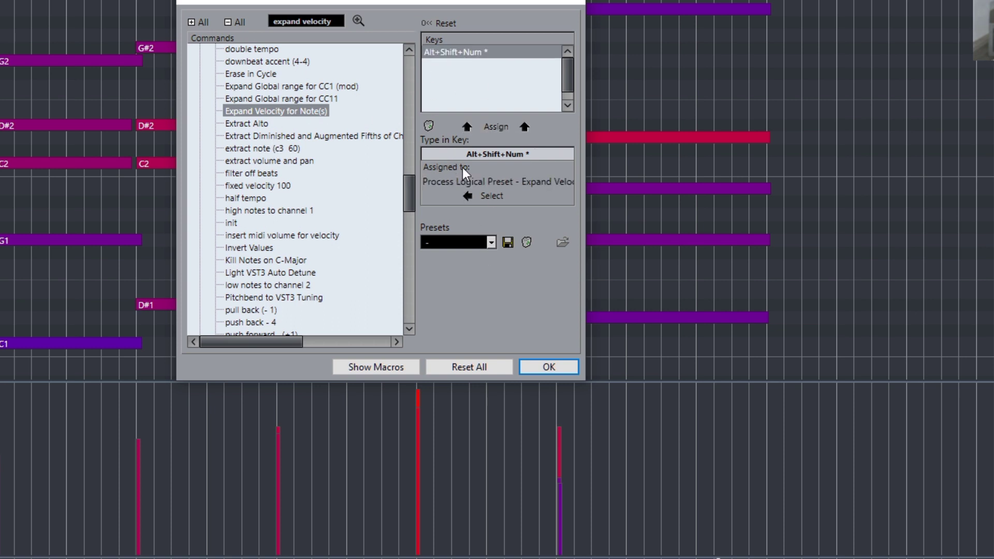
{"action": "scroll", "coordinate": [406, 171], "scroll_direction": "up", "scroll_amount": 3}
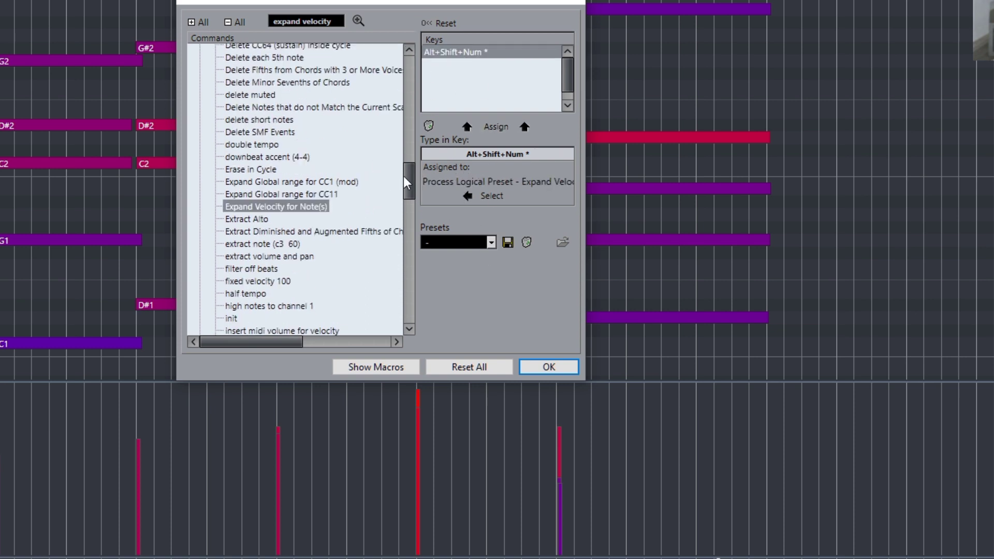
{"action": "scroll", "coordinate": [390, 166], "scroll_direction": "up", "scroll_amount": 4}
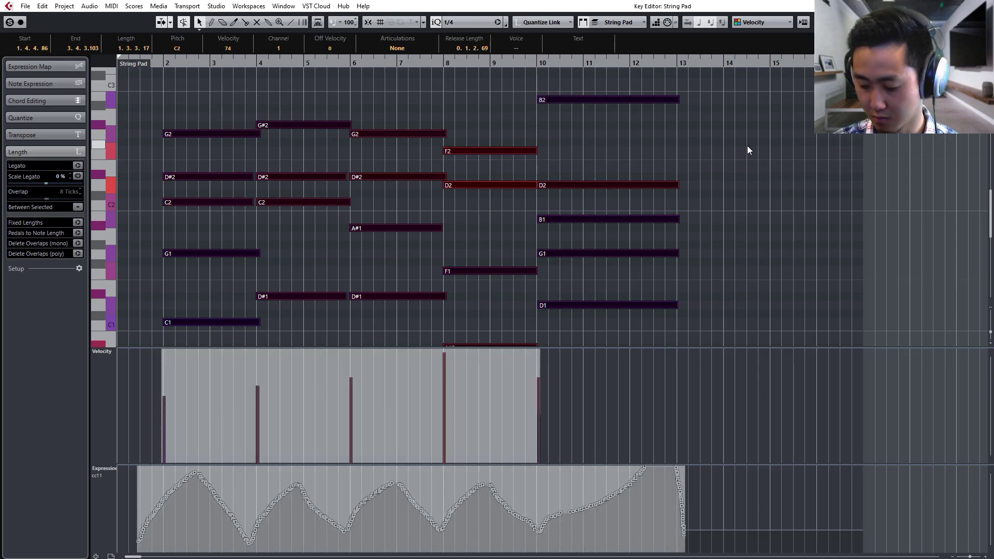
Test the compress and expand velocity shortcuts on the String Pad notes, undoing between tries.
{"action": "key", "text": "ctrl+shift+Down"}
{"action": "key", "text": "ctrl+shift+Down"}
{"action": "key", "text": "ctrl+shift+Down"}
{"action": "key", "text": "ctrl+shift+Down"}
{"action": "key", "text": "ctrl+shift+Down"}
{"action": "key", "text": "ctrl+shift+Down"}
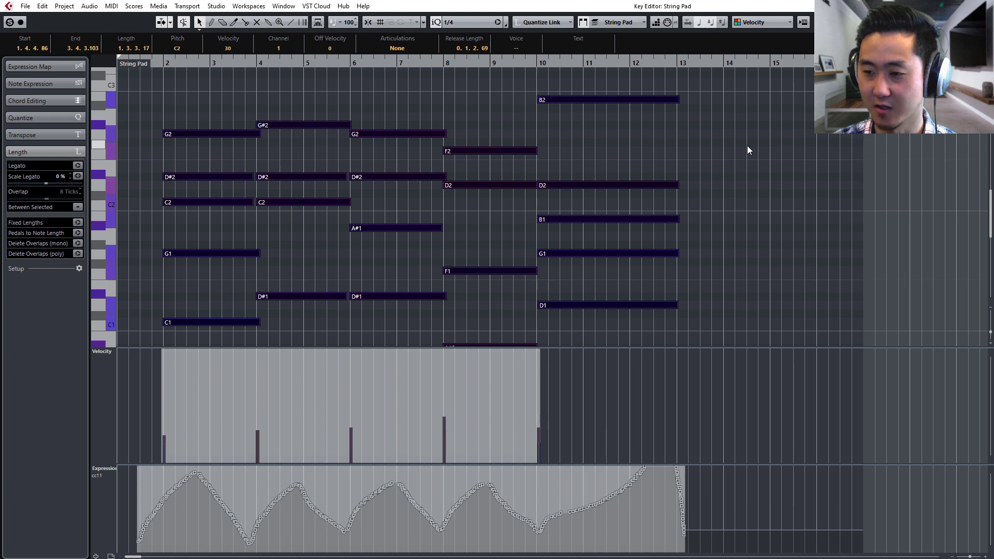
{"action": "key", "text": "ctrl+shift+Down"}
{"action": "key", "text": "ctrl+z"}
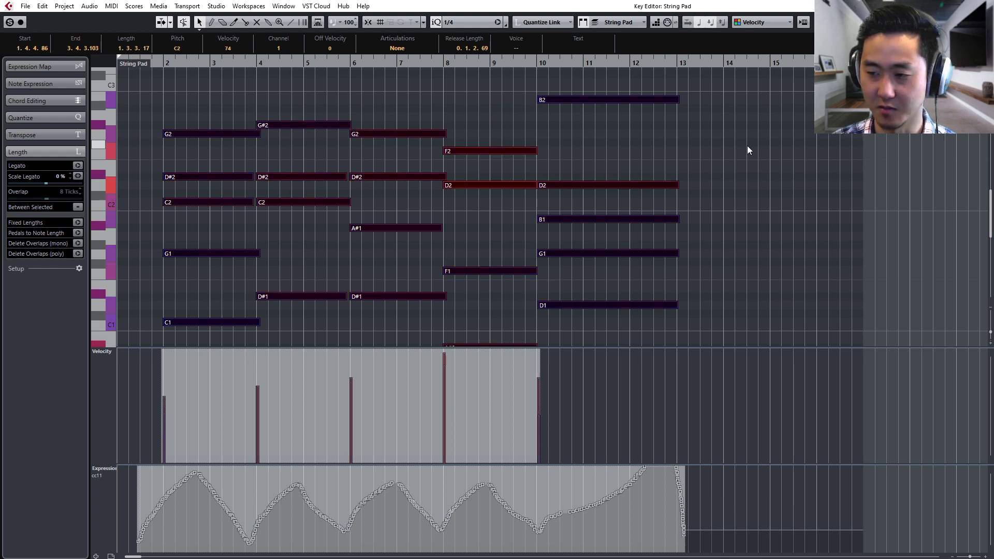
{"action": "left_click", "coordinate": [722, 156]}
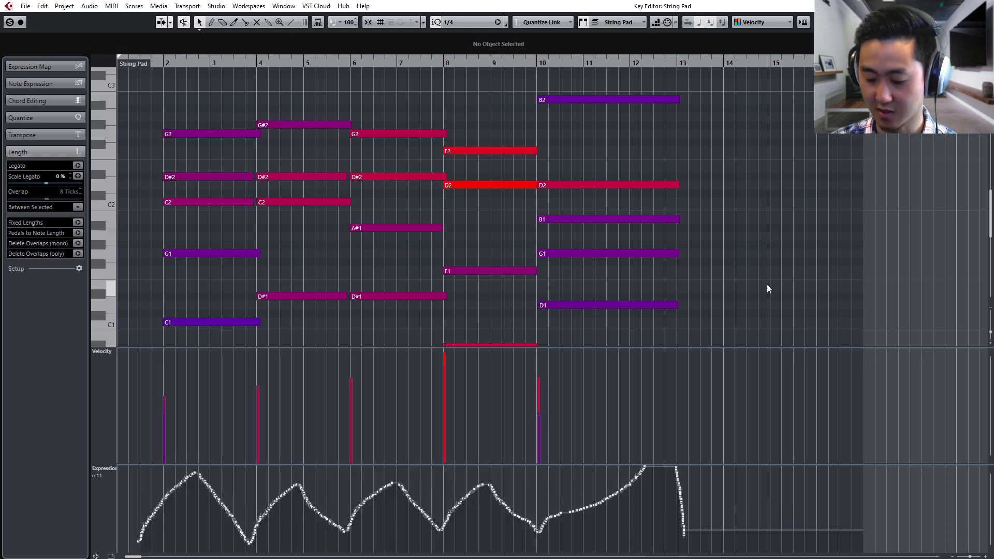
{"action": "key", "text": "ctrl+z"}
{"action": "key", "text": "ctrl+z"}
{"action": "key", "text": "ctrl+z"}
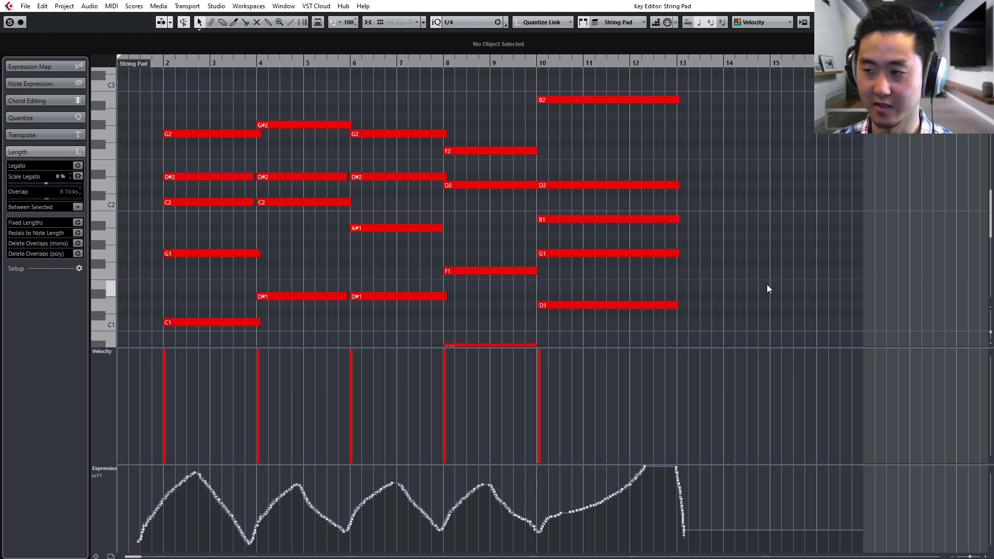
{"action": "key", "text": "ctrl+shift+z"}
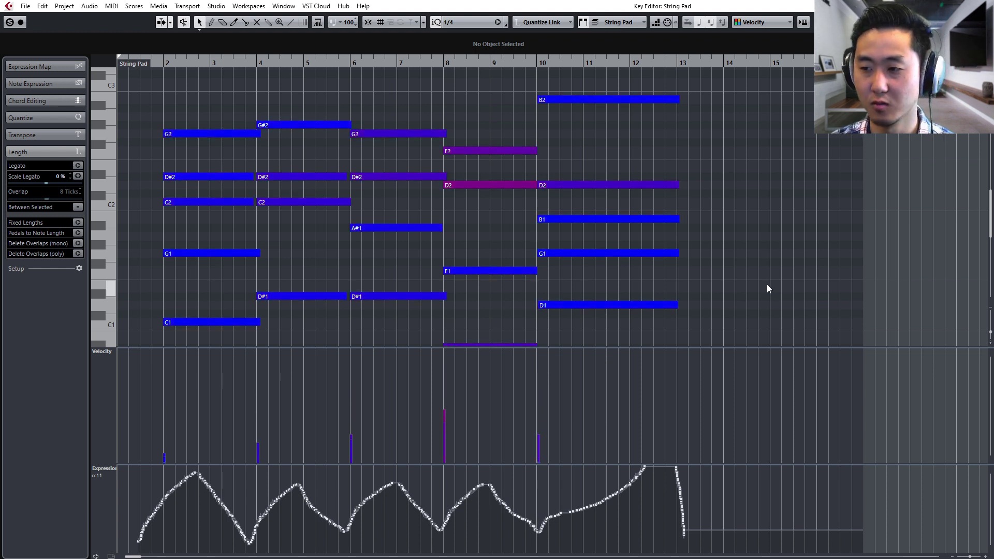
{"action": "key", "text": "ctrl+z"}
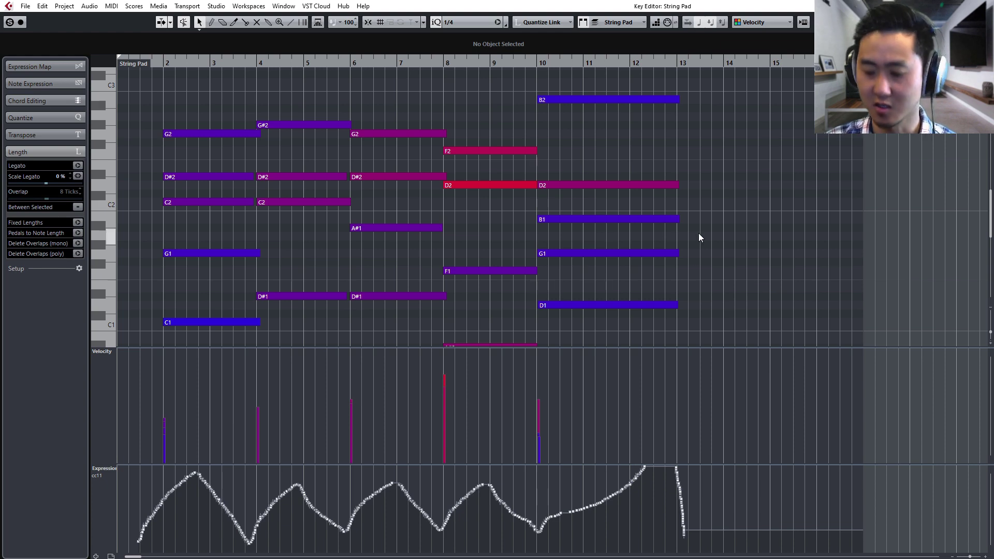
{"action": "key", "text": "ctrl+l"}
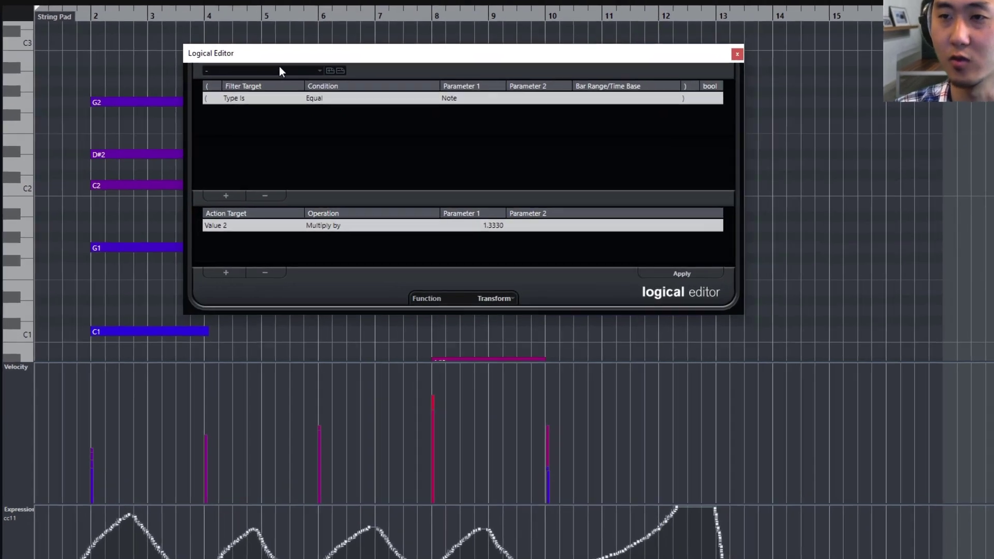
Load the custom Add 4 Velocity for Note(s) Selected preset, change it to add 10, and apply.
{"action": "left_click", "coordinate": [310, 108]}
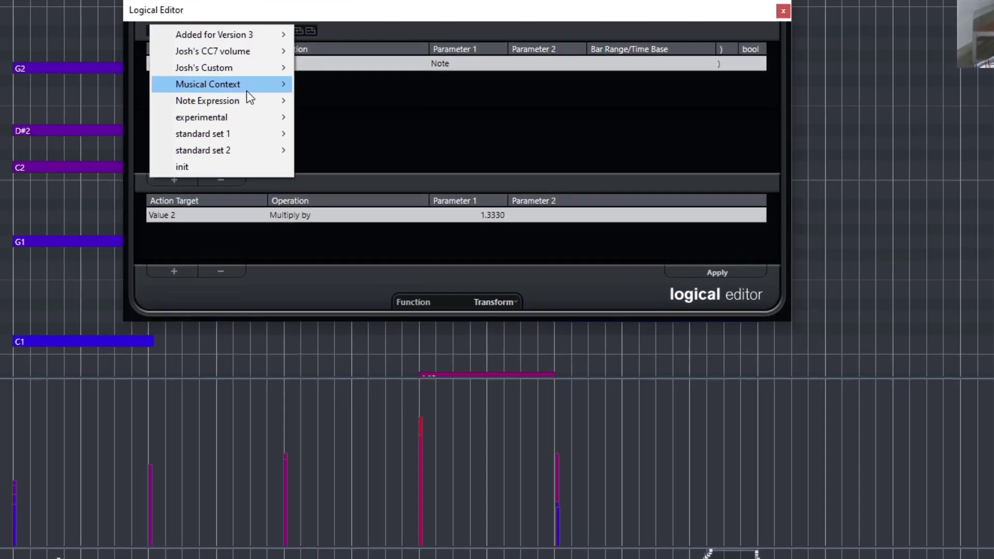
{"action": "mouse_move", "coordinate": [250, 64]}
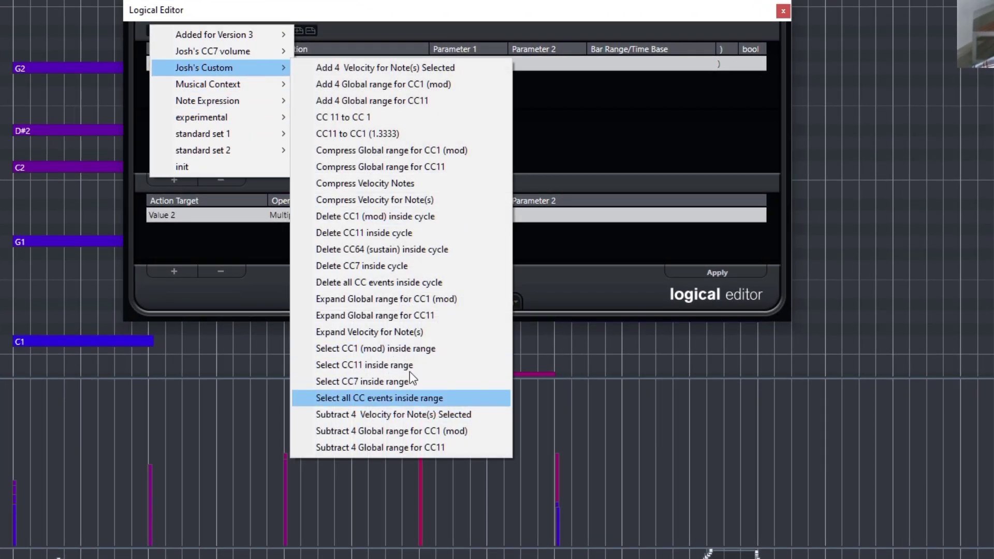
{"action": "left_click", "coordinate": [394, 68]}
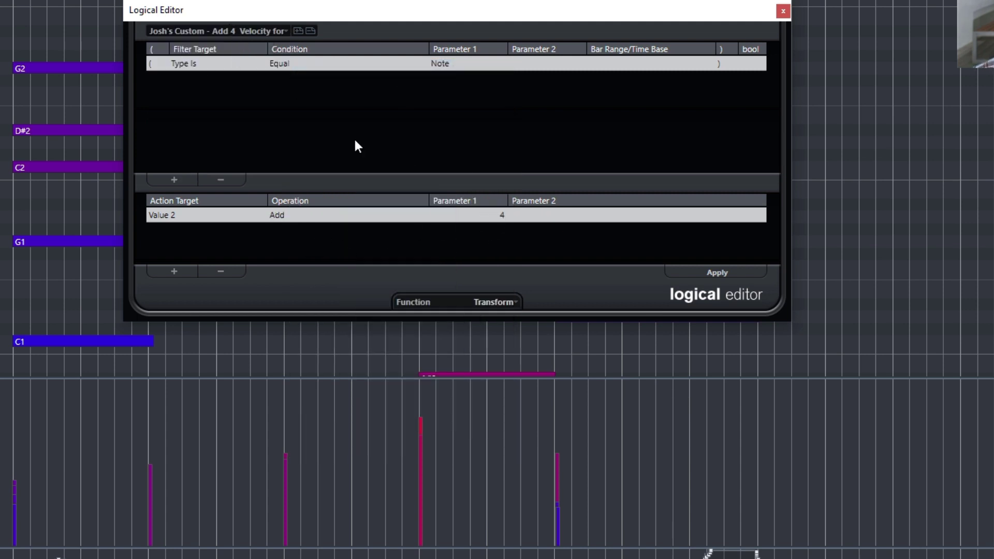
{"action": "left_click", "coordinate": [498, 217]}
{"action": "type", "text": "10"}
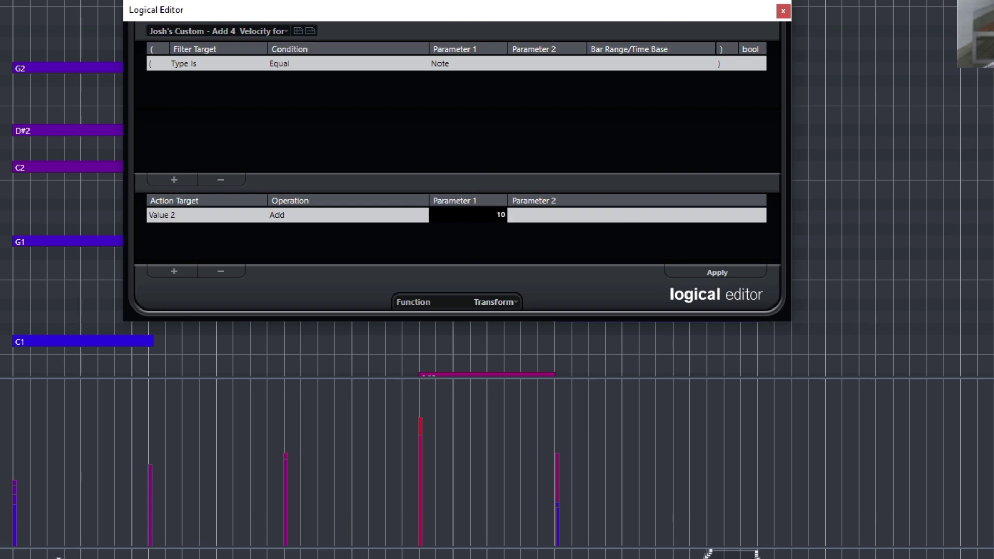
{"action": "left_click", "coordinate": [697, 270]}
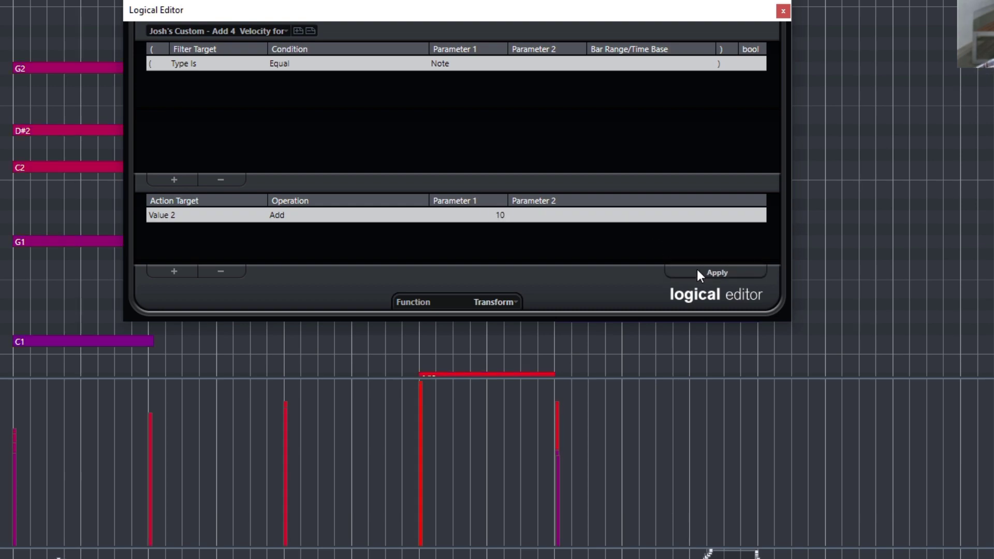